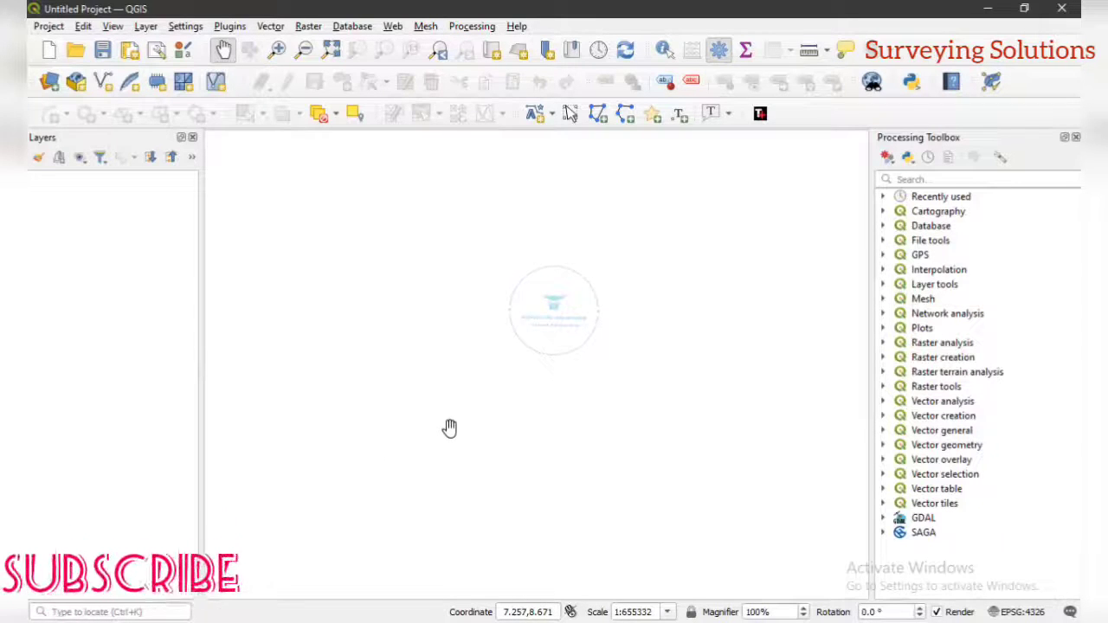
Step: Add the NGA_adm0, NGA_adm1 and NGA_adm2 shapefiles from the DATA folder as vector layers
{"action": "left_click", "coordinate": [144, 26]}
{"action": "mouse_move", "coordinate": [275, 87]}
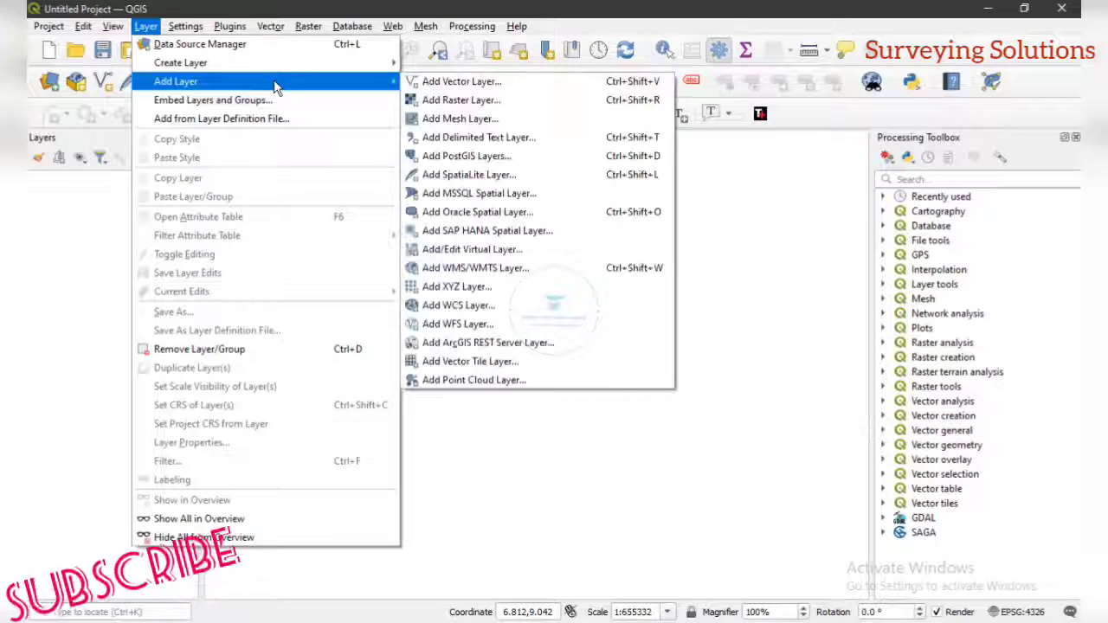
{"action": "left_click", "coordinate": [509, 82]}
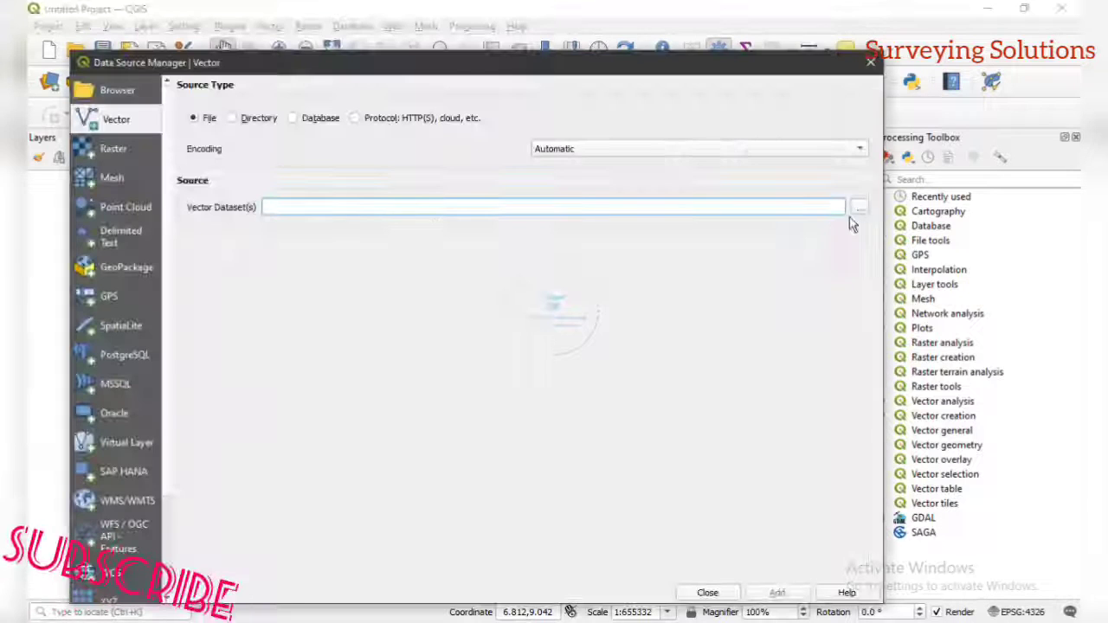
{"action": "left_click", "coordinate": [858, 209]}
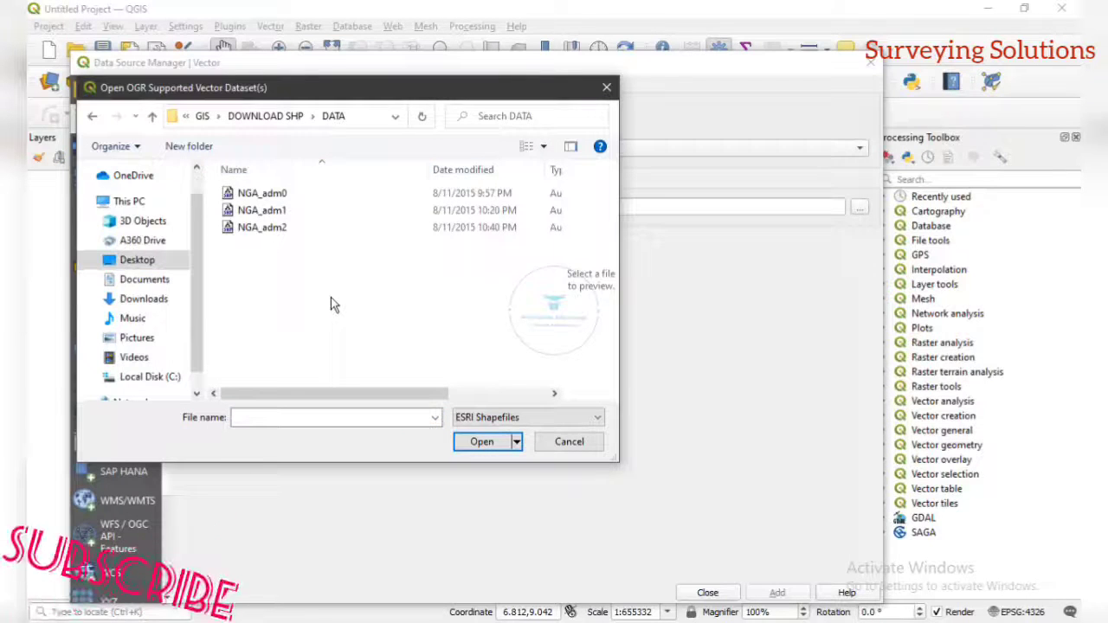
{"action": "left_click", "coordinate": [327, 227]}
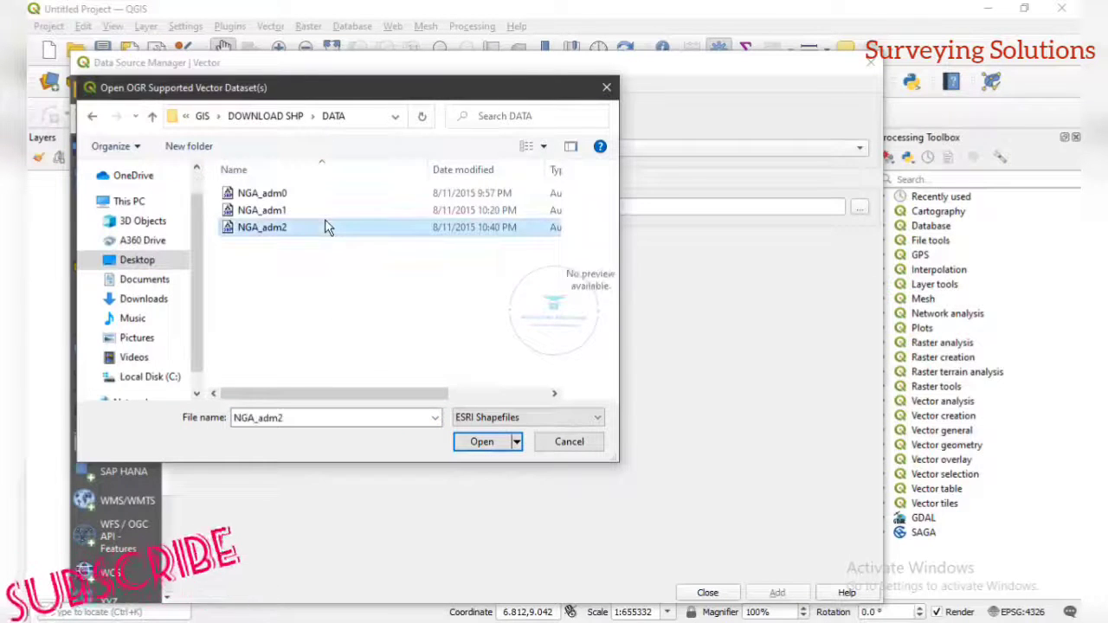
{"action": "key", "text": "ctrl+a"}
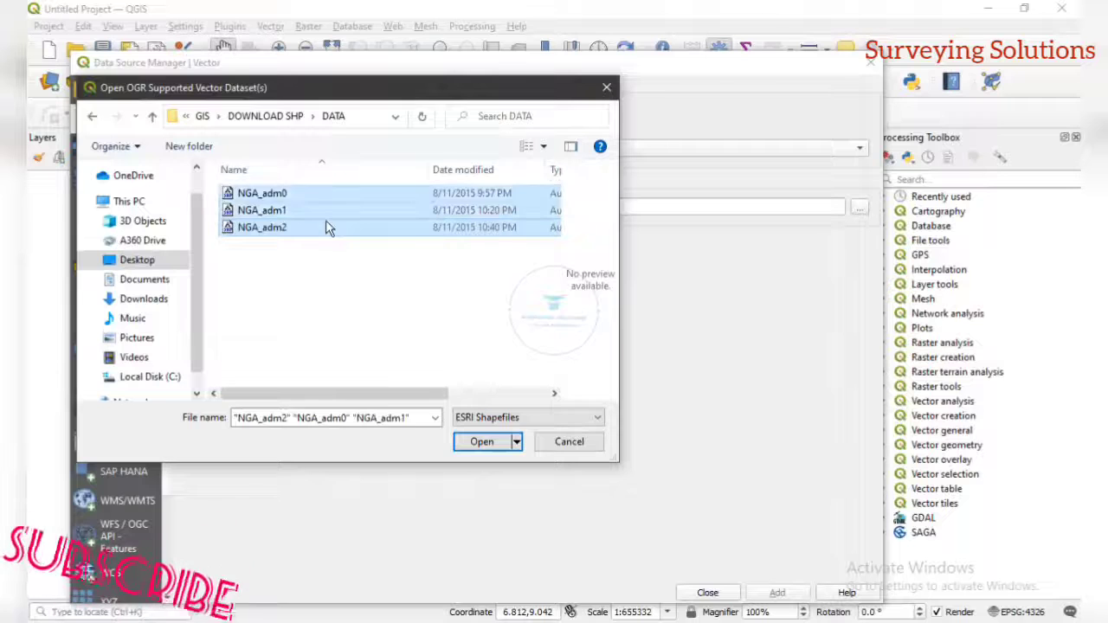
{"action": "left_click", "coordinate": [484, 442]}
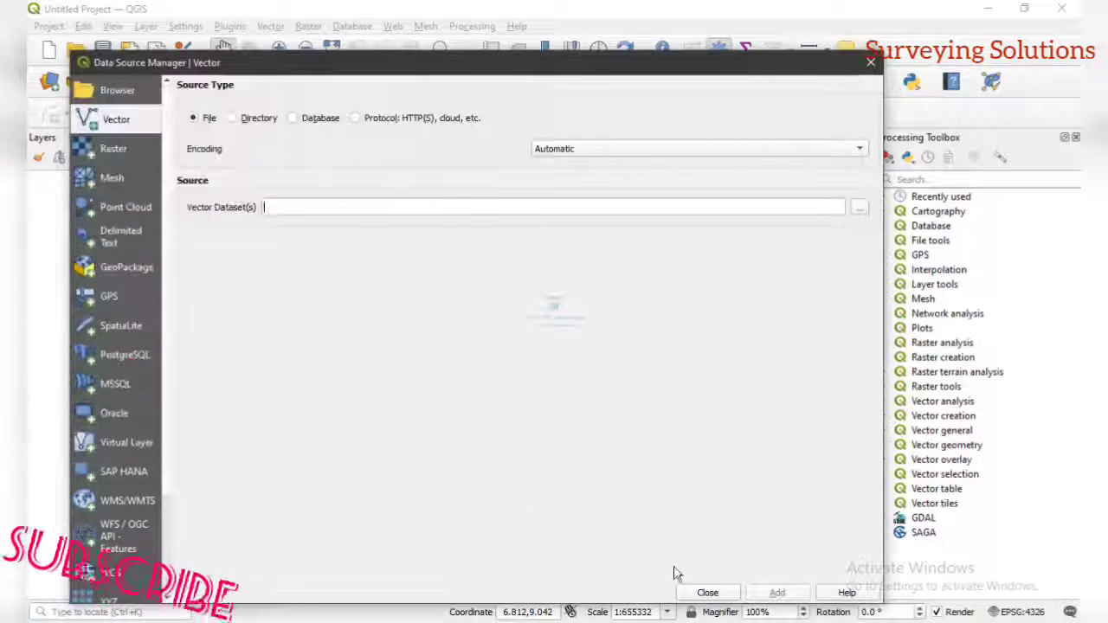
{"action": "left_click", "coordinate": [775, 594]}
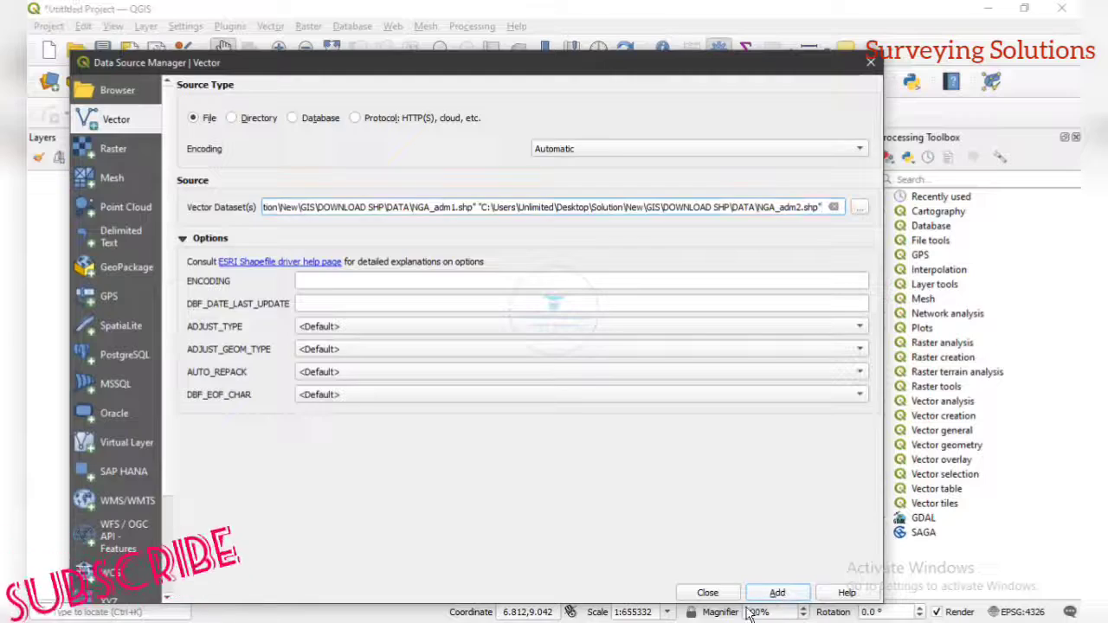
{"action": "left_click", "coordinate": [707, 594]}
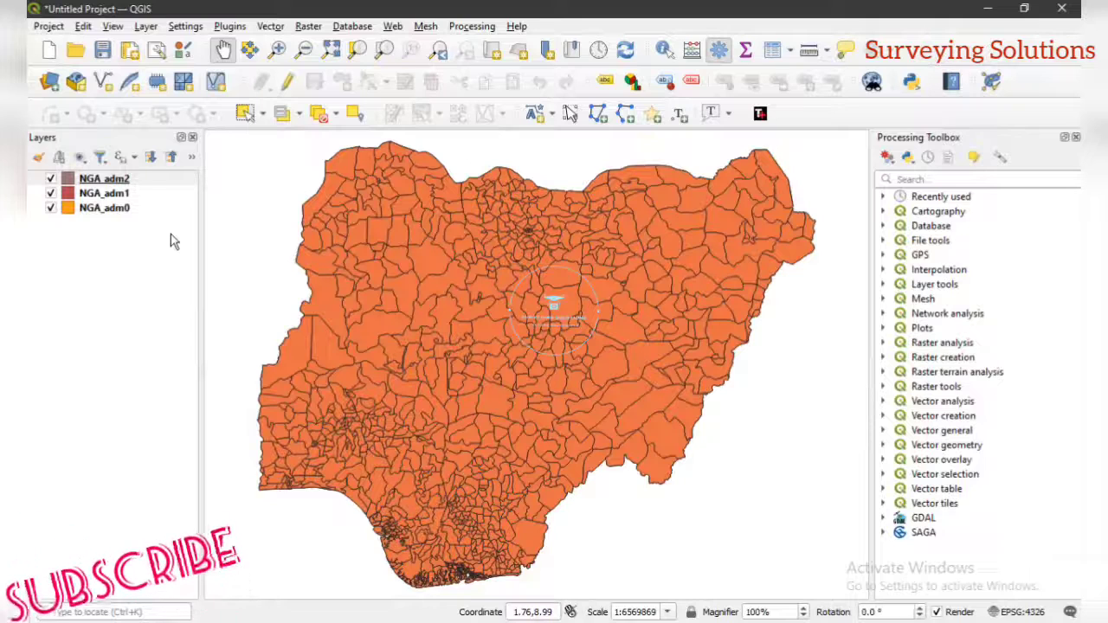
Step: Hide NGA_adm2 and NGA_adm0 in the Layers panel, leaving only NGA_adm1 visible
{"action": "left_click", "coordinate": [51, 194]}
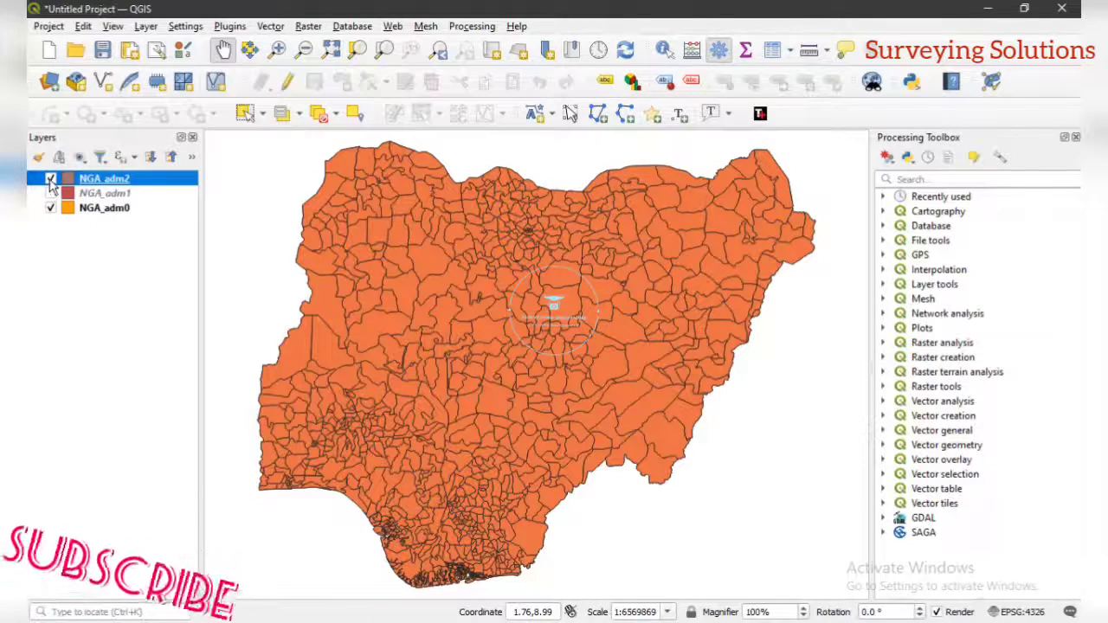
{"action": "left_click", "coordinate": [50, 180]}
{"action": "left_click", "coordinate": [51, 194]}
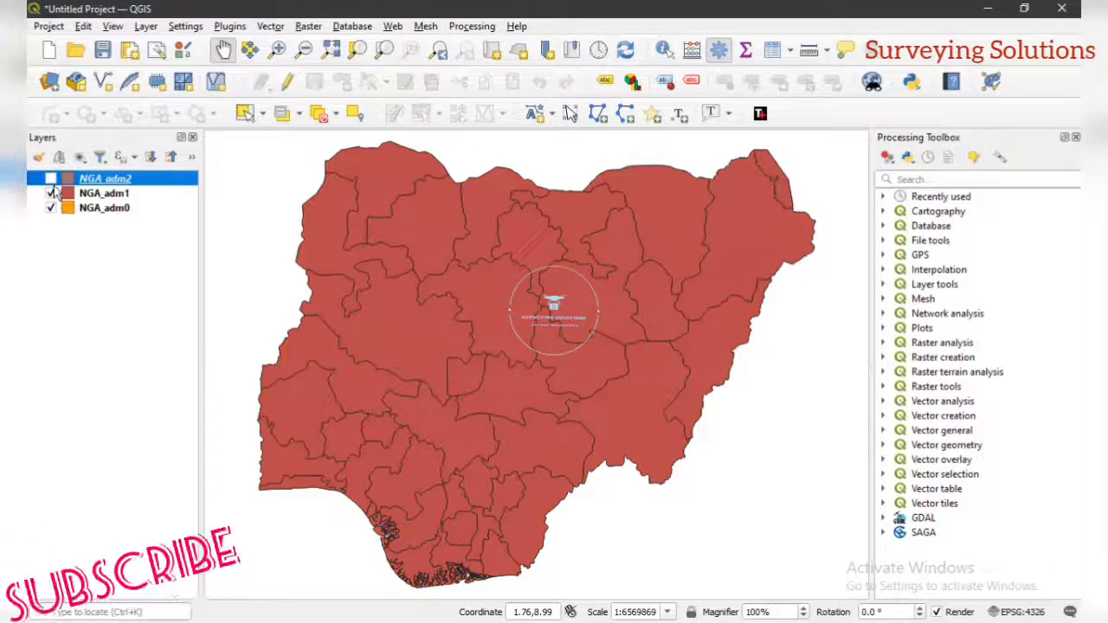
{"action": "left_click", "coordinate": [50, 208]}
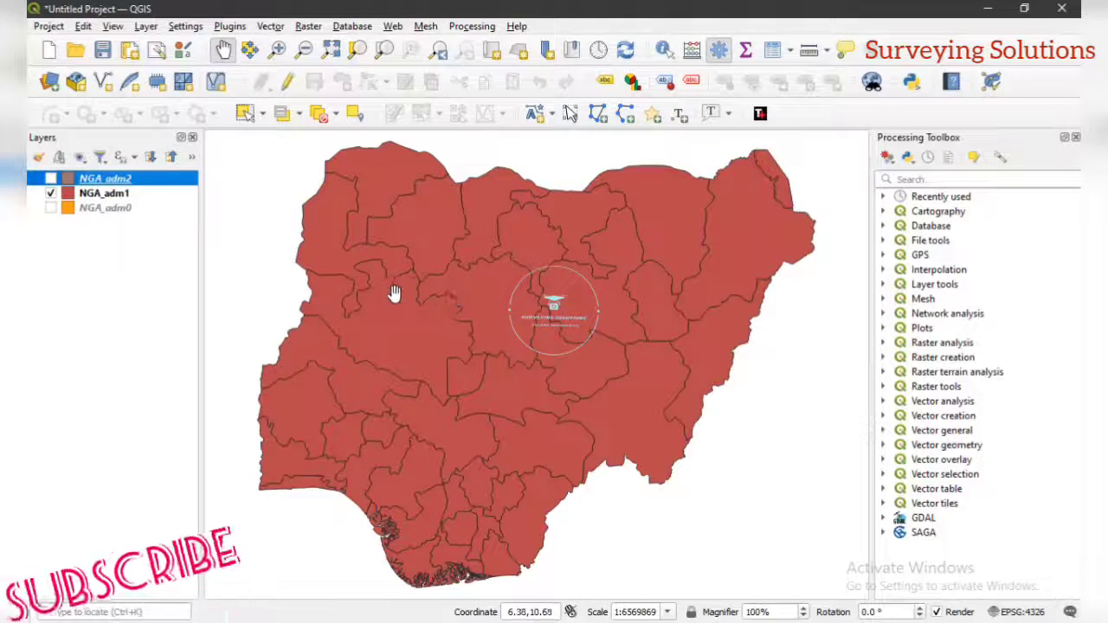
Step: Turn on labels for NGA_adm1 and open its attribute table of 38 states
{"action": "left_click", "coordinate": [142, 193]}
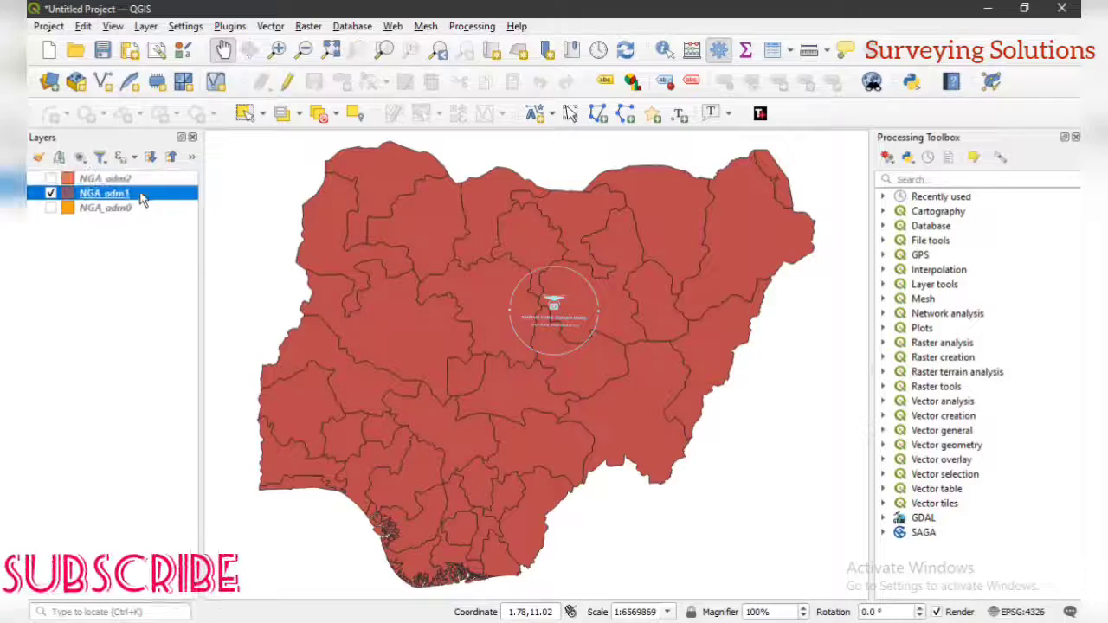
{"action": "right_click", "coordinate": [140, 191]}
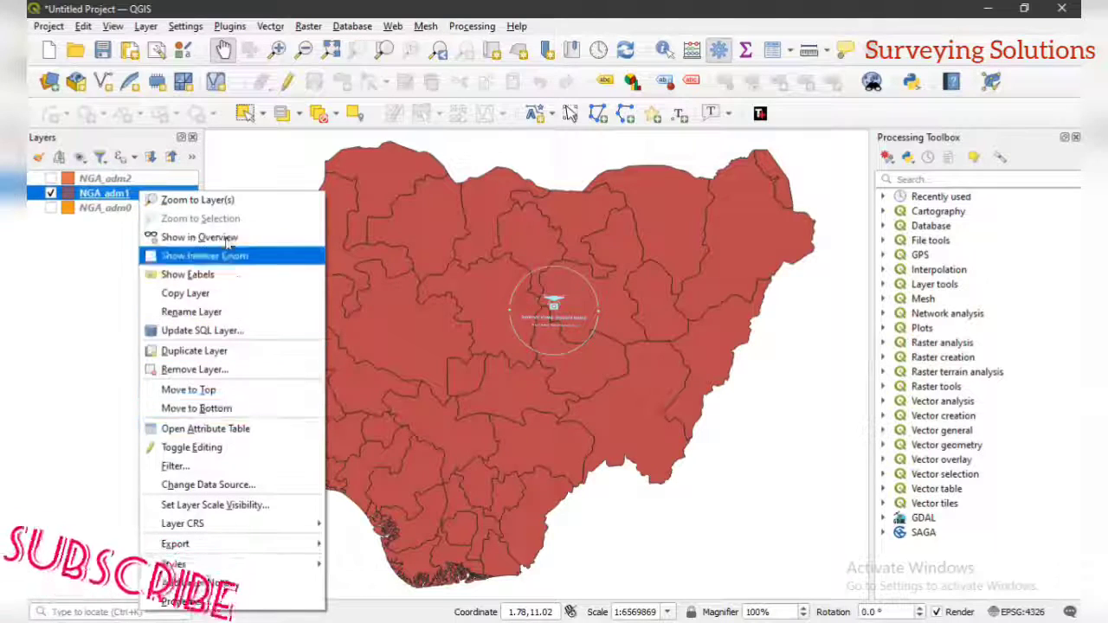
{"action": "left_click", "coordinate": [238, 277]}
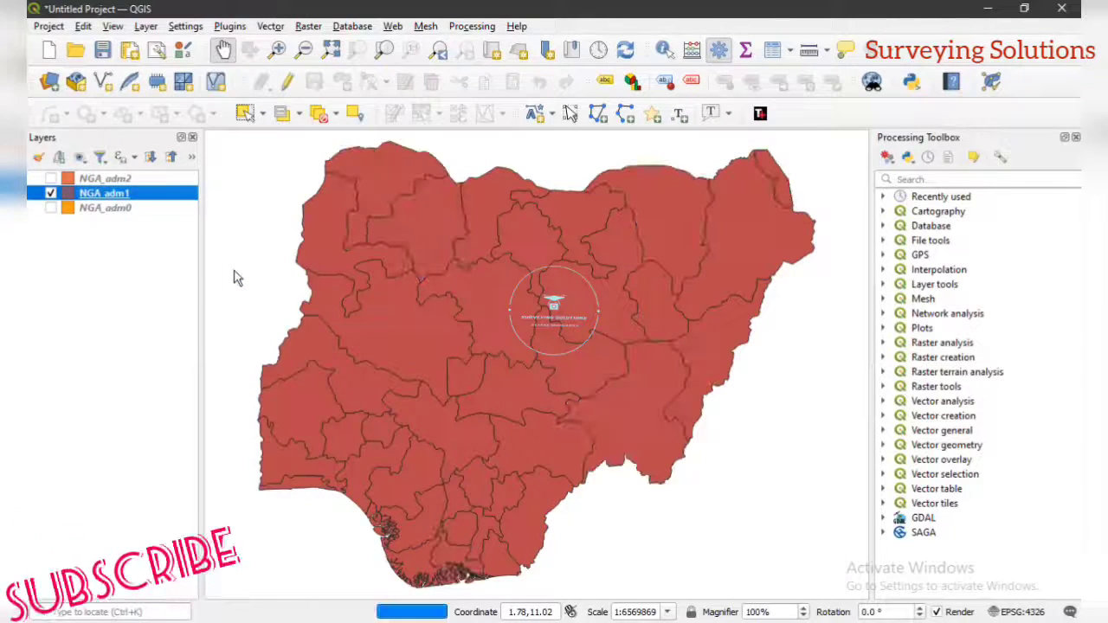
{"action": "right_click", "coordinate": [166, 199]}
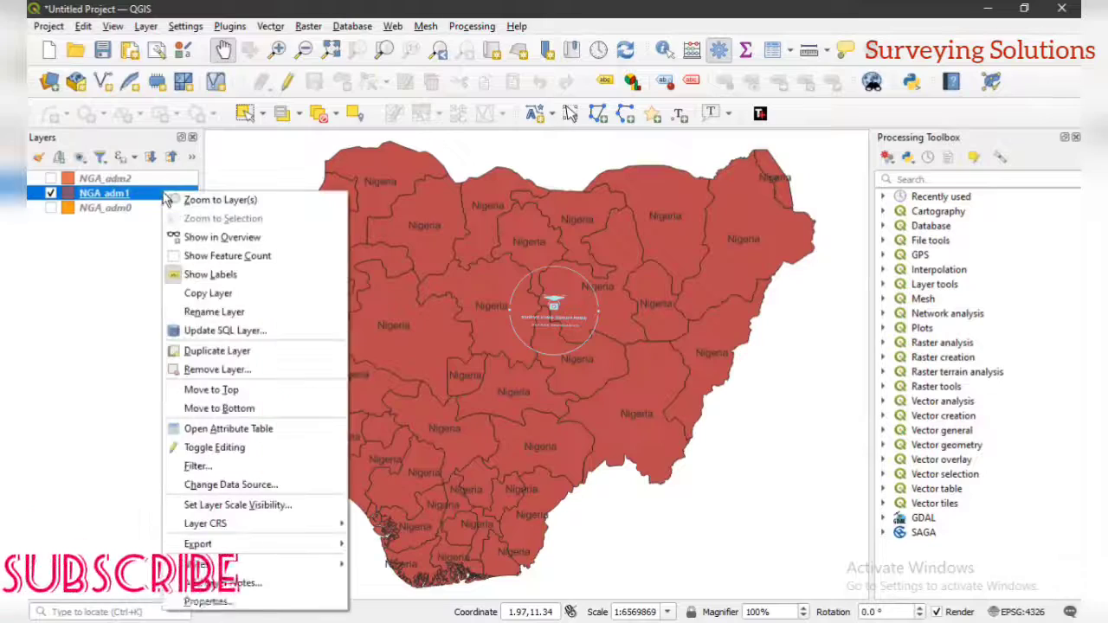
{"action": "left_click", "coordinate": [255, 433]}
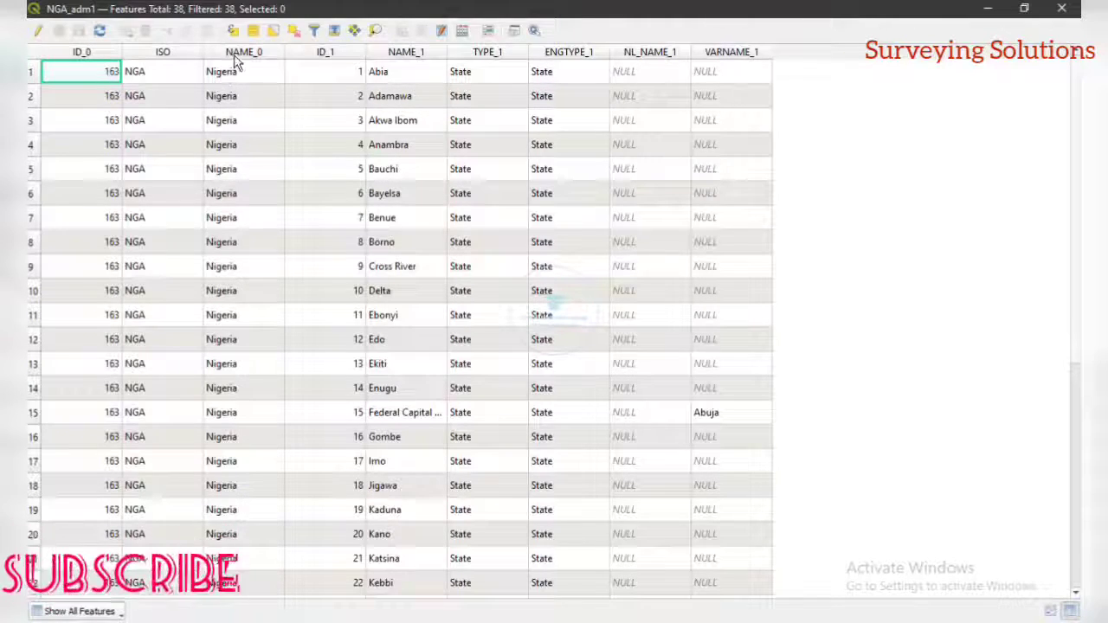
Step: In NGA_adm1's label properties, label by the NAME_1 field in Times New Roman
{"action": "left_click", "coordinate": [1061, 8]}
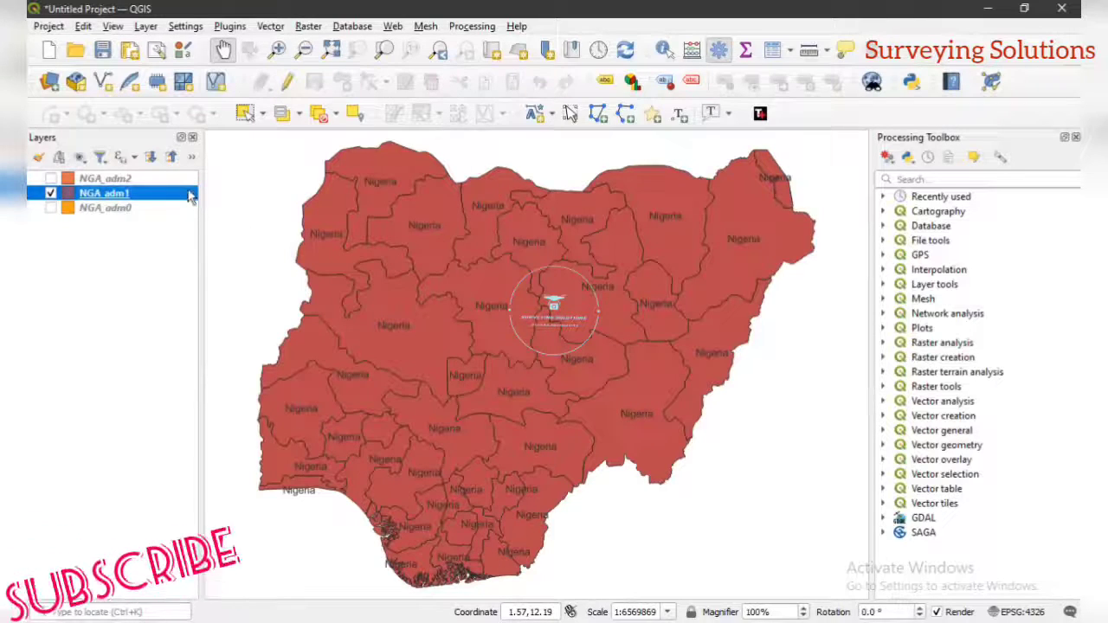
{"action": "right_click", "coordinate": [189, 196]}
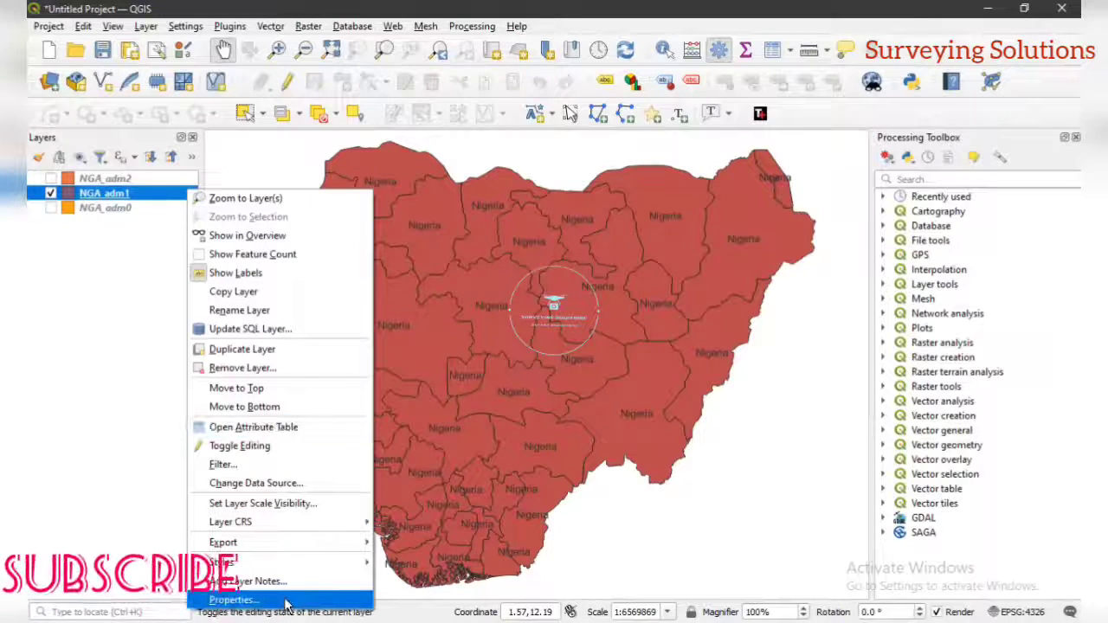
{"action": "left_click", "coordinate": [287, 597]}
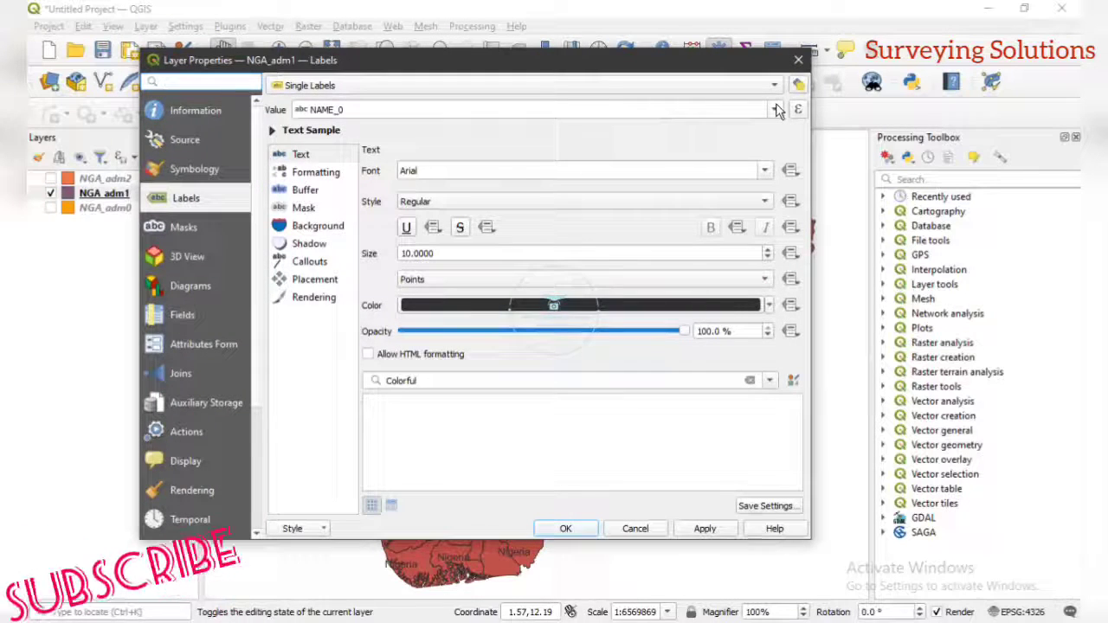
{"action": "left_click", "coordinate": [778, 110]}
{"action": "left_click", "coordinate": [485, 217]}
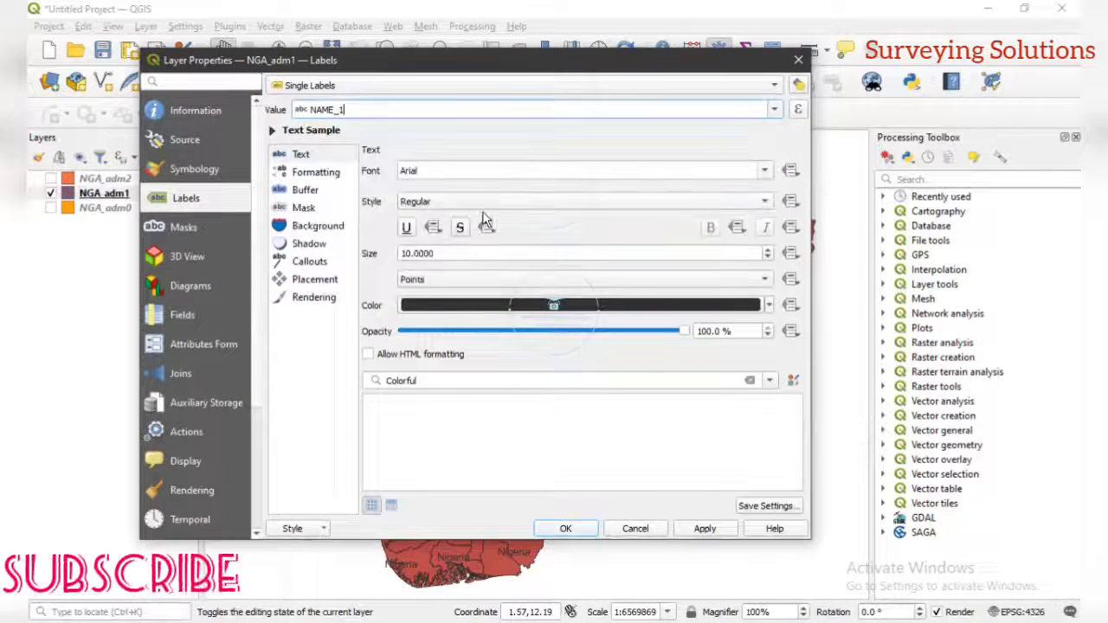
{"action": "left_click", "coordinate": [762, 170]}
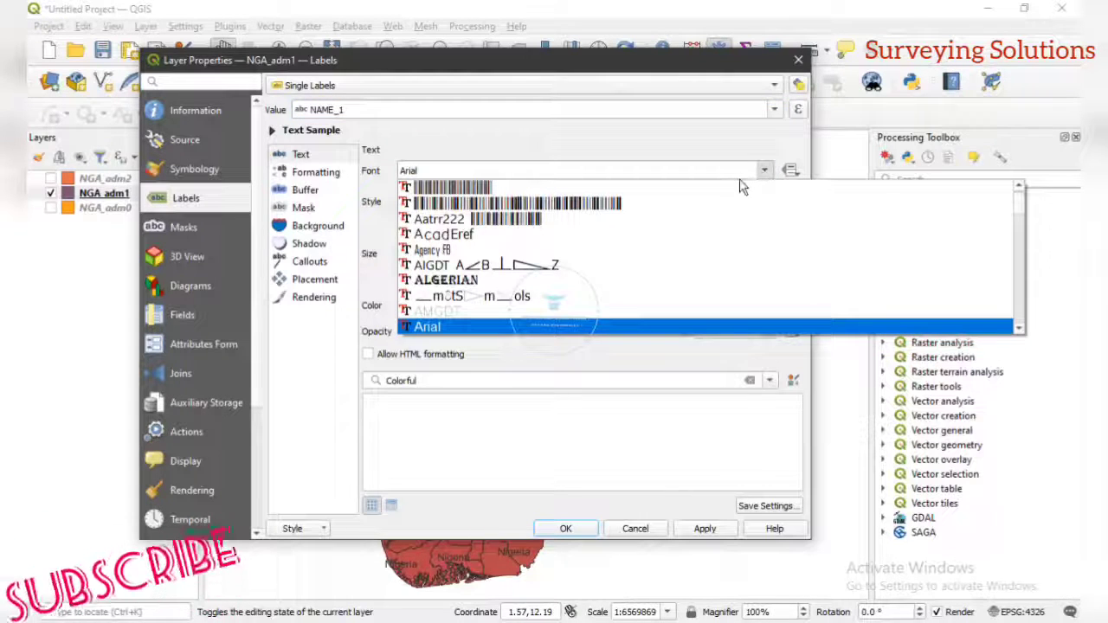
{"action": "type", "text": "times"}
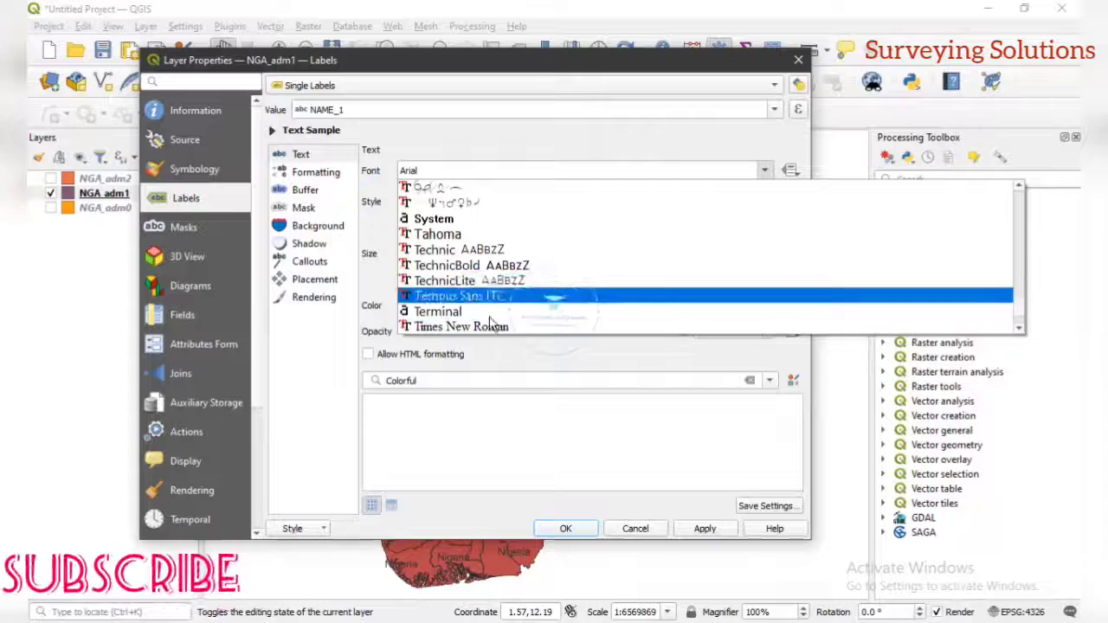
{"action": "left_click", "coordinate": [505, 329]}
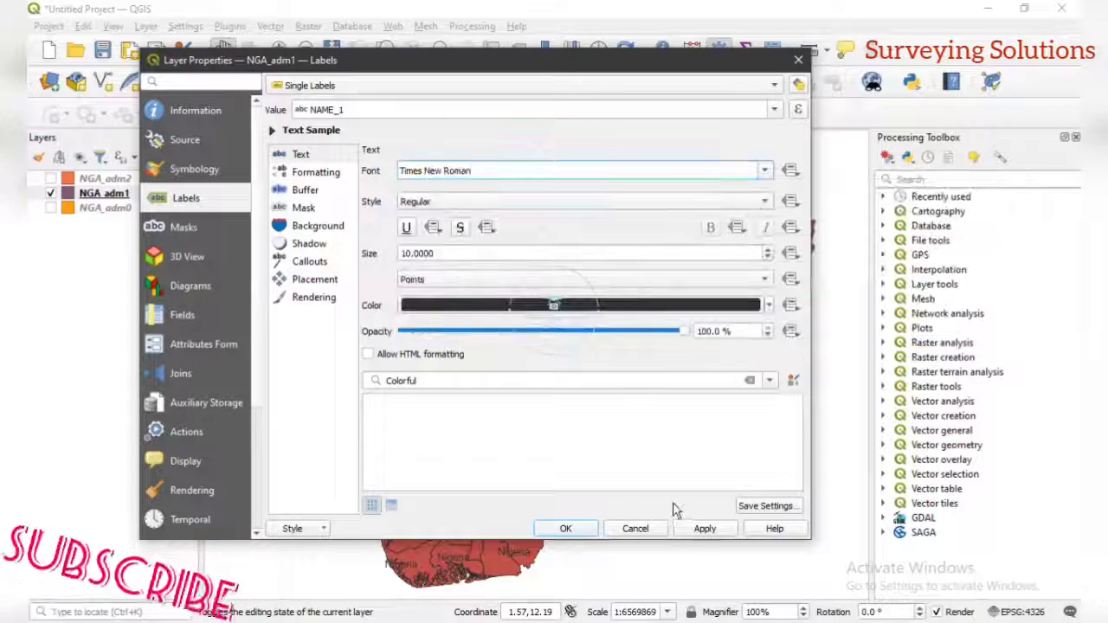
{"action": "left_click", "coordinate": [705, 528]}
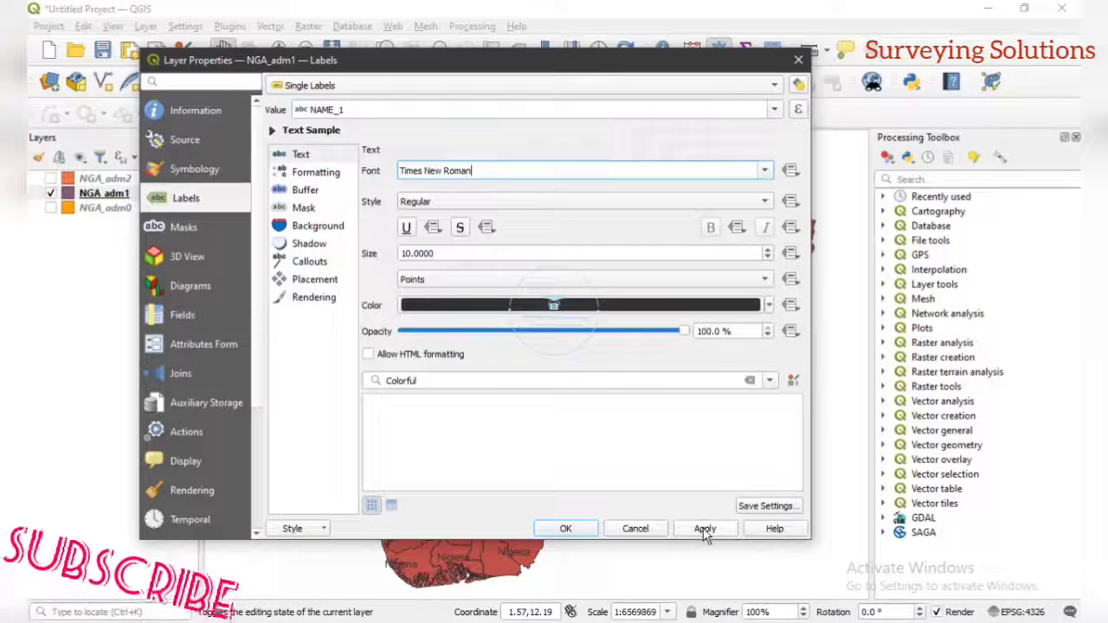
{"action": "left_click", "coordinate": [584, 534]}
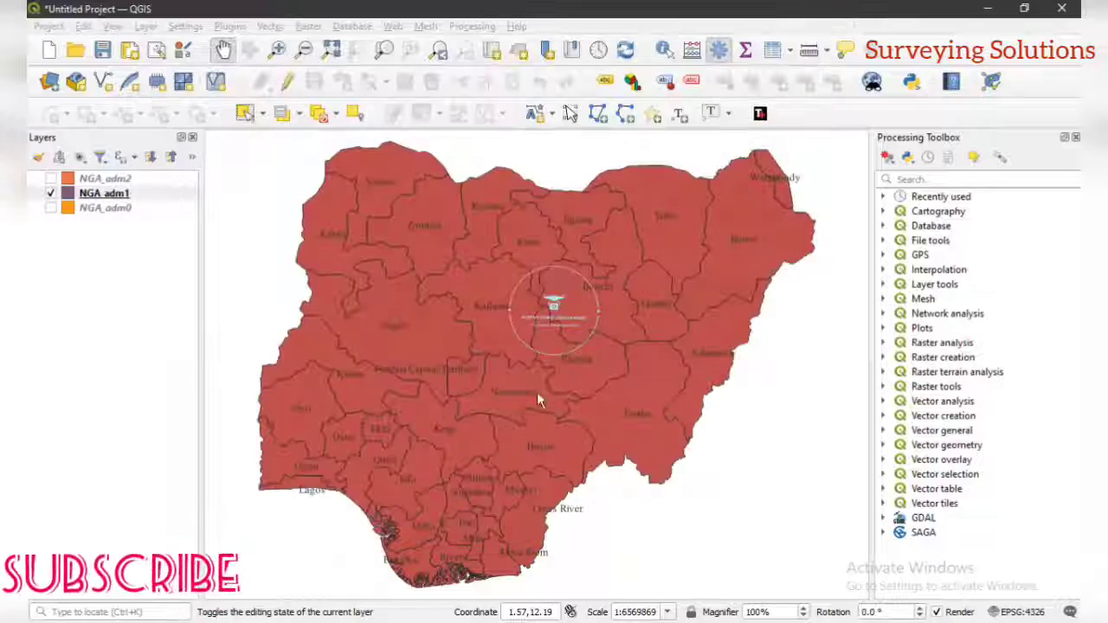
Step: Remove the NGA_adm2 and NGA_adm0 layers, keeping NGA_adm1 as the active layer
{"action": "left_click", "coordinate": [111, 190]}
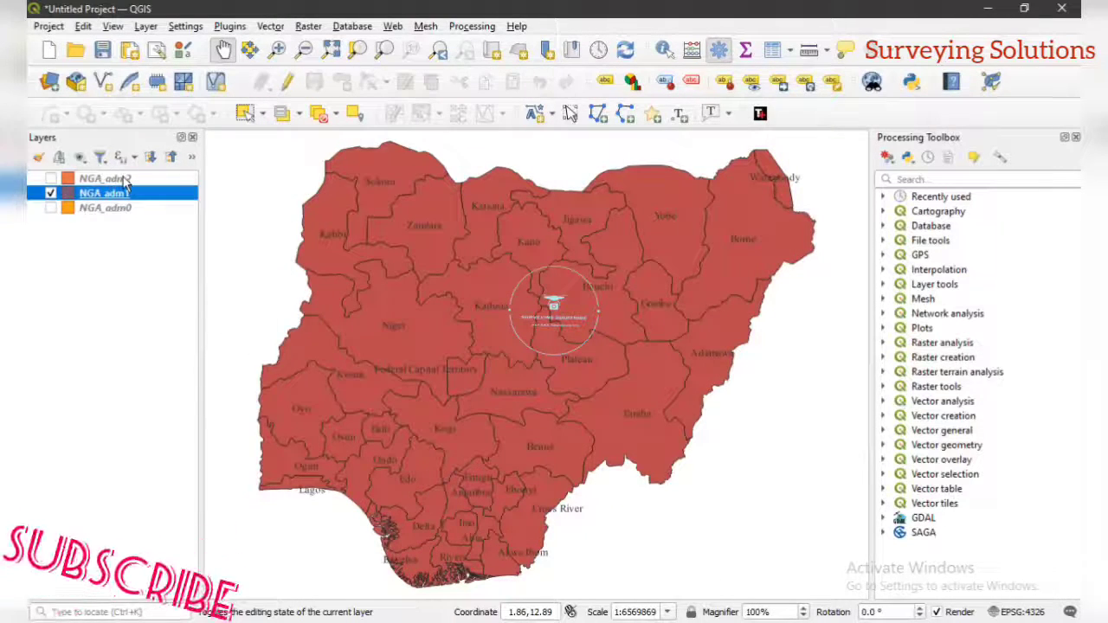
{"action": "left_click", "coordinate": [126, 179]}
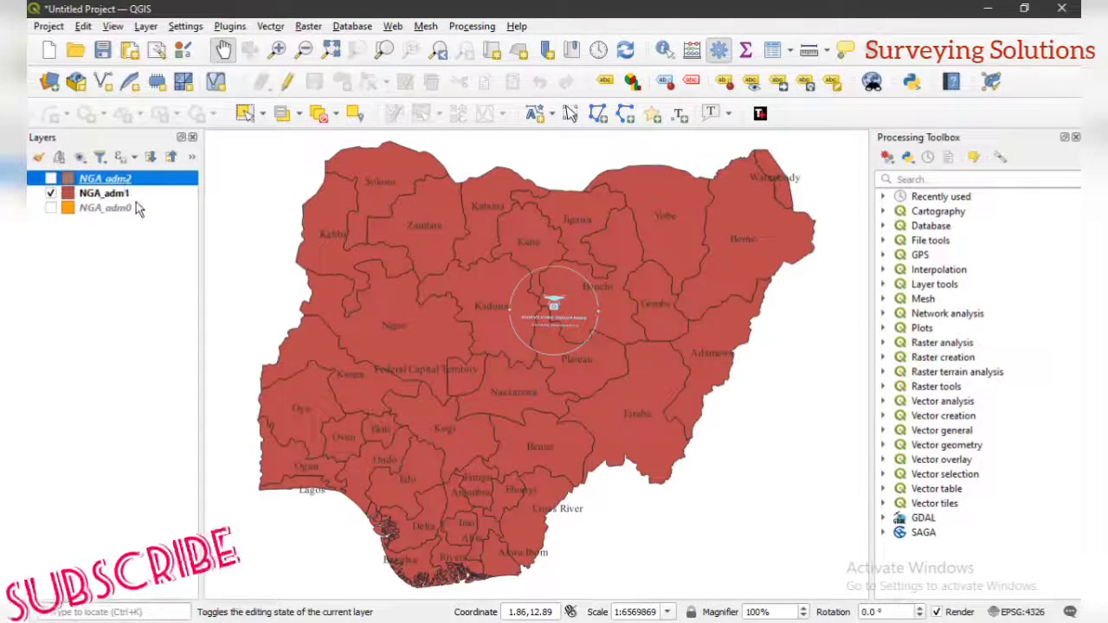
{"action": "left_click", "coordinate": [136, 211], "text": "ctrl"}
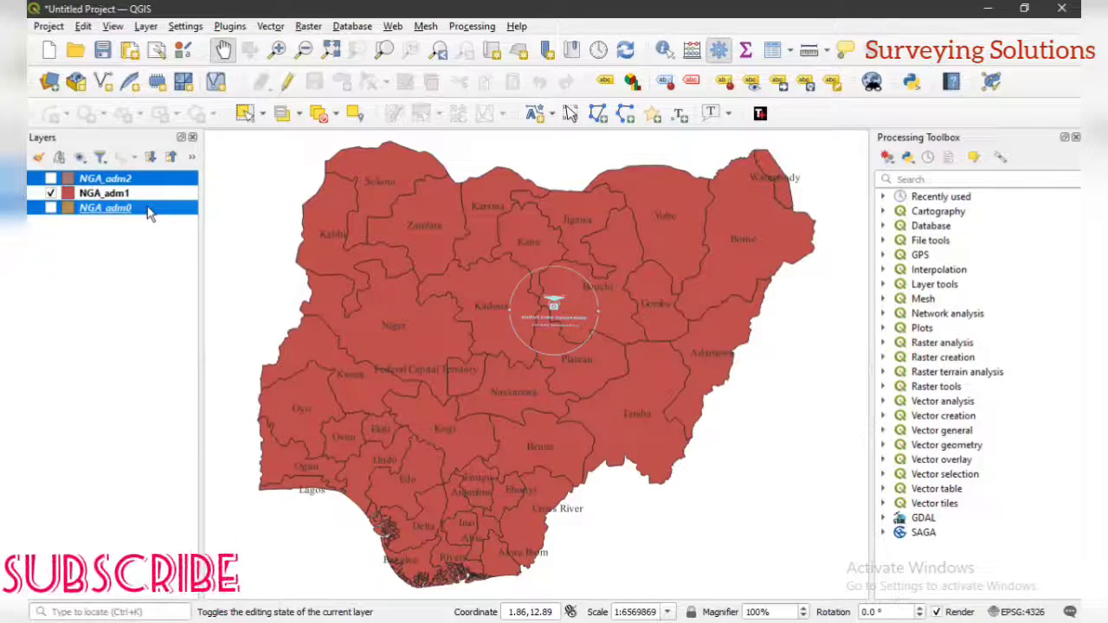
{"action": "right_click", "coordinate": [147, 213]}
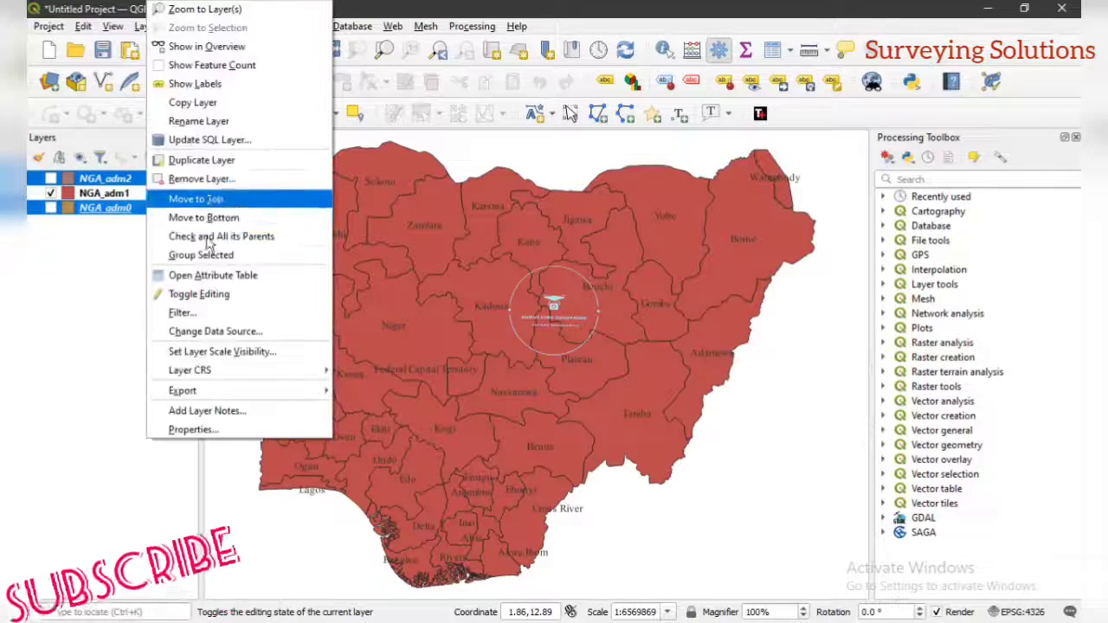
{"action": "left_click", "coordinate": [201, 178]}
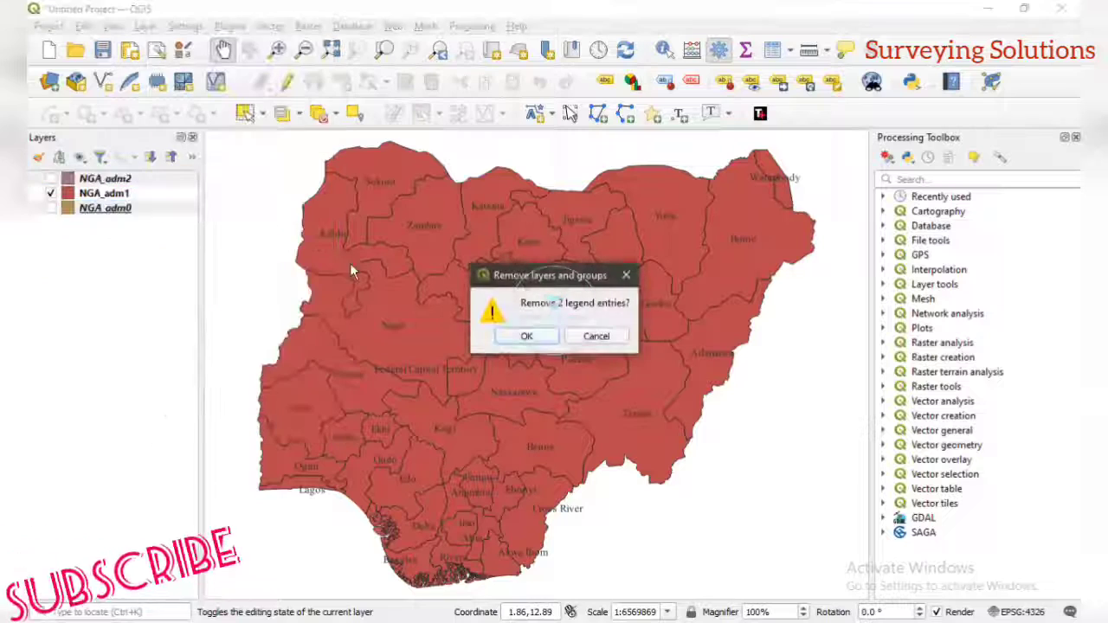
{"action": "left_click", "coordinate": [526, 337]}
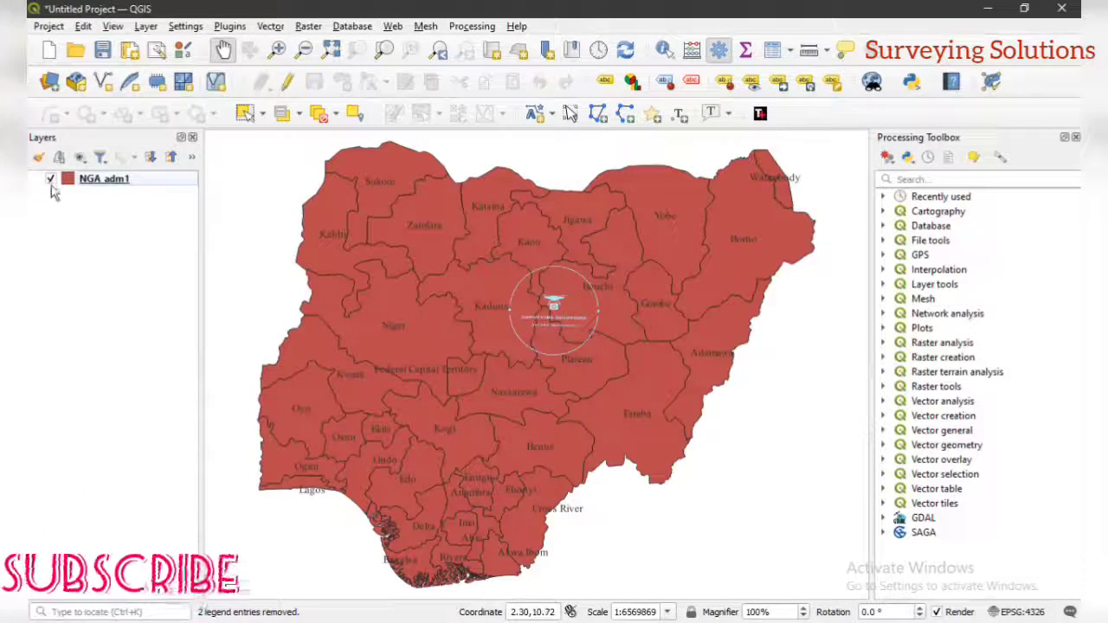
{"action": "left_click", "coordinate": [138, 179]}
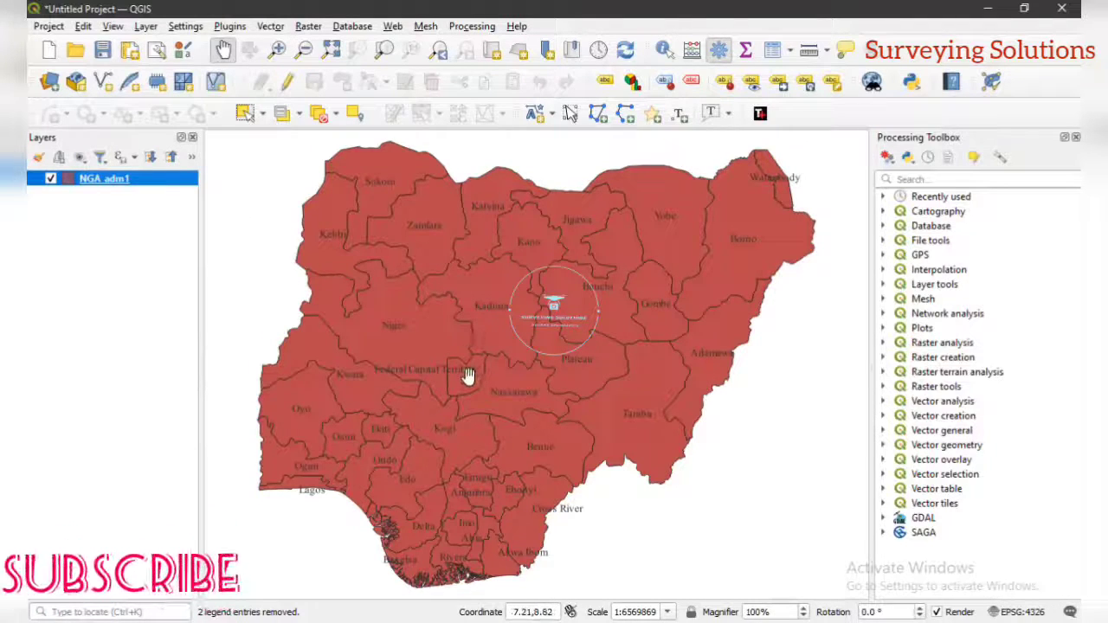
Step: Zoom the map in on the Federal Capital Territory and its neighbouring states
{"action": "scroll", "coordinate": [467, 396], "scroll_direction": "up", "scroll_amount": 1}
{"action": "scroll", "coordinate": [467, 397], "scroll_direction": "up", "scroll_amount": 1}
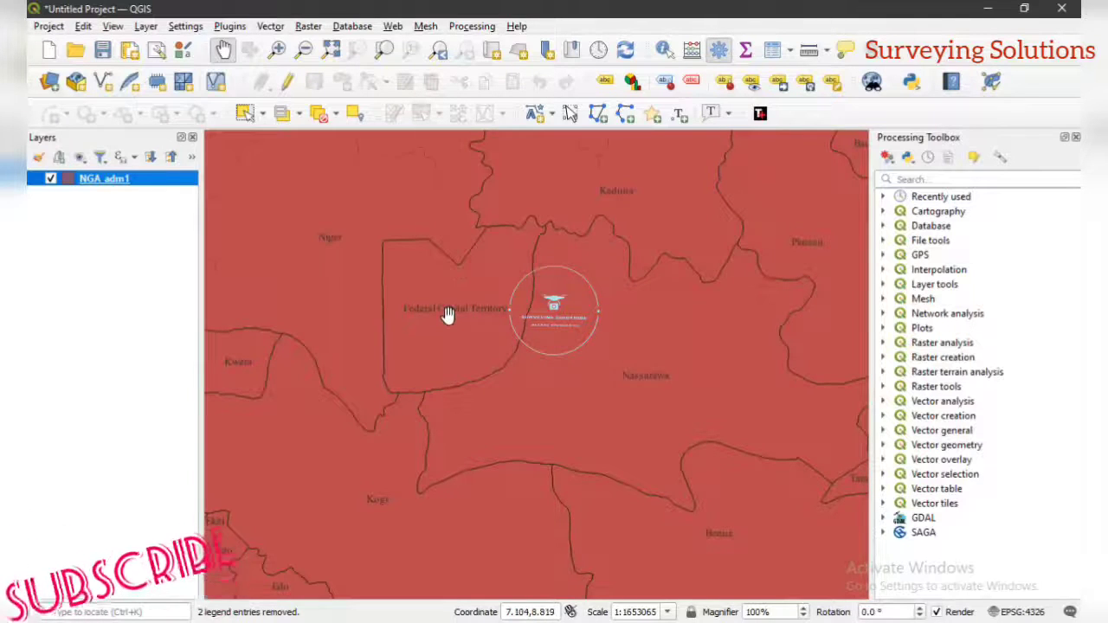
{"action": "scroll", "coordinate": [447, 314], "scroll_direction": "down", "scroll_amount": 1}
{"action": "scroll", "coordinate": [448, 314], "scroll_direction": "up", "scroll_amount": 1}
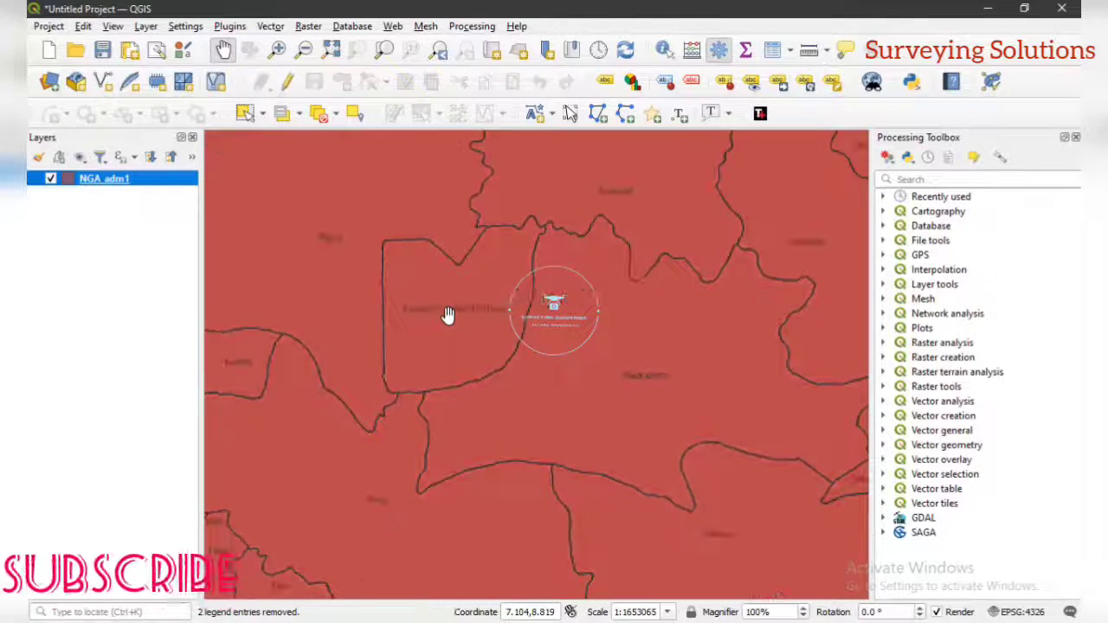
Step: Select the Federal Capital Territory, Nassarawa and Niger using single-click feature selection
{"action": "left_click", "coordinate": [243, 116]}
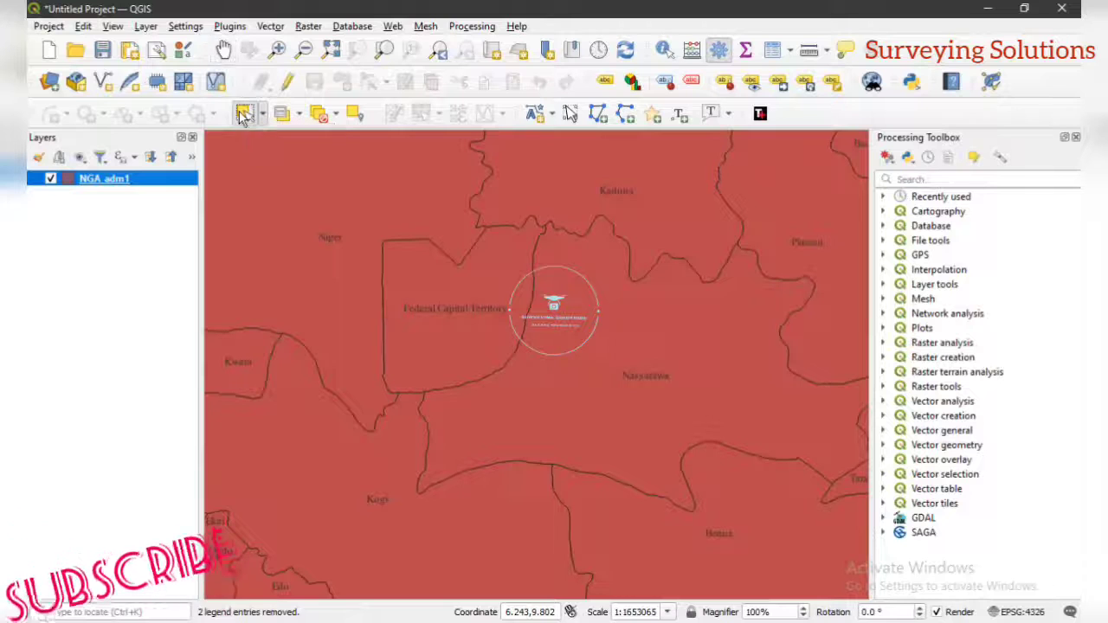
{"action": "left_click", "coordinate": [454, 329]}
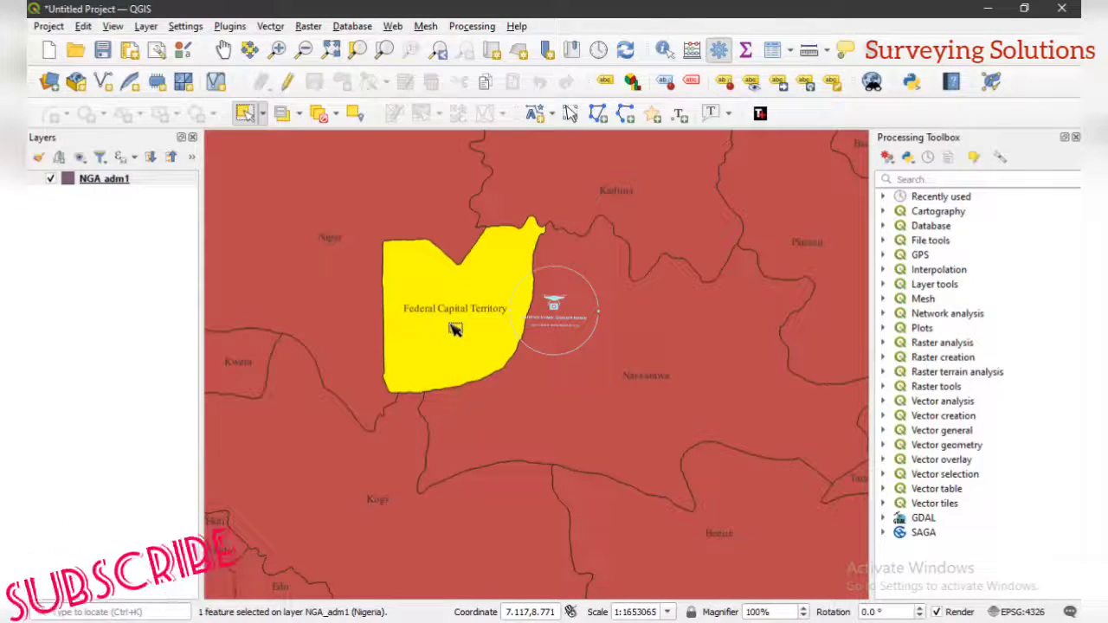
{"action": "left_click", "coordinate": [577, 363]}
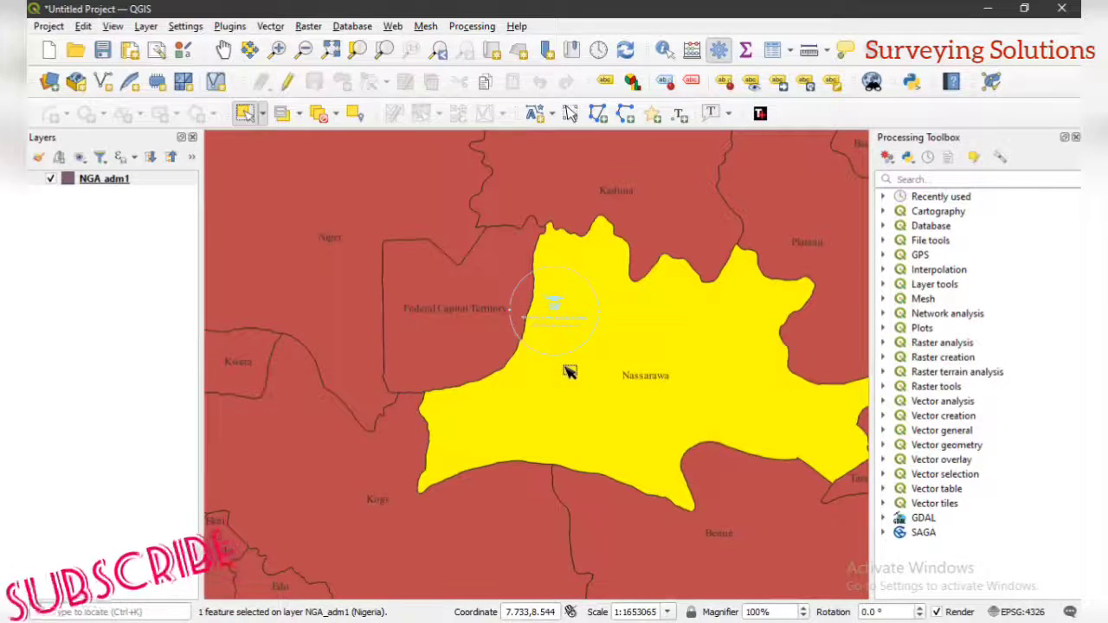
{"action": "left_click", "coordinate": [480, 324], "text": "ctrl"}
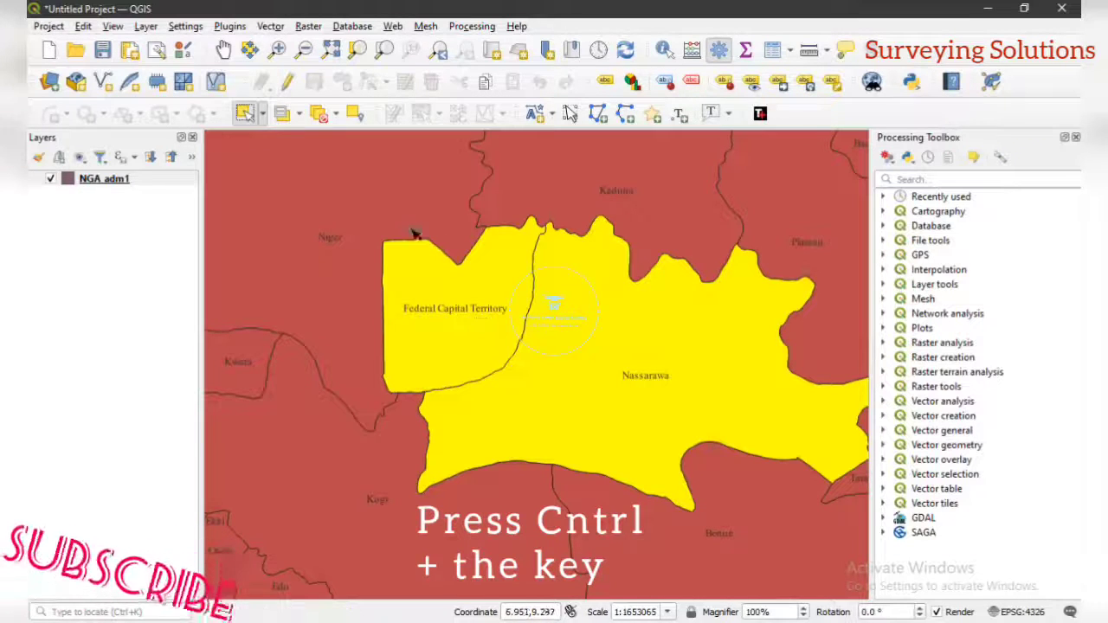
{"action": "left_click", "coordinate": [332, 216], "text": "ctrl"}
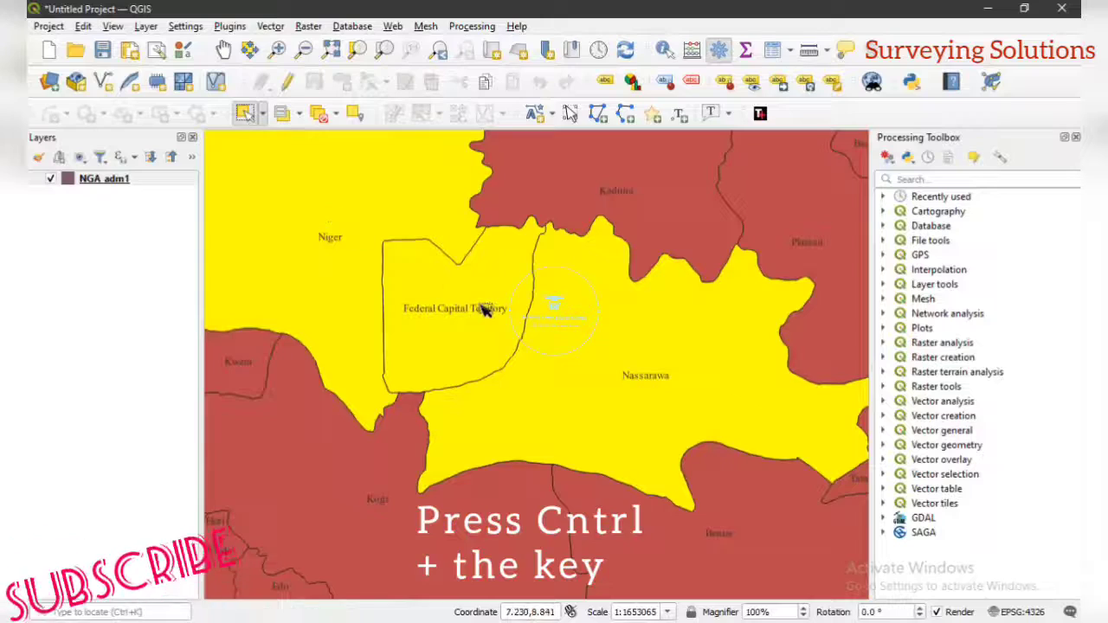
{"action": "scroll", "coordinate": [480, 313], "scroll_direction": "down", "scroll_amount": 3}
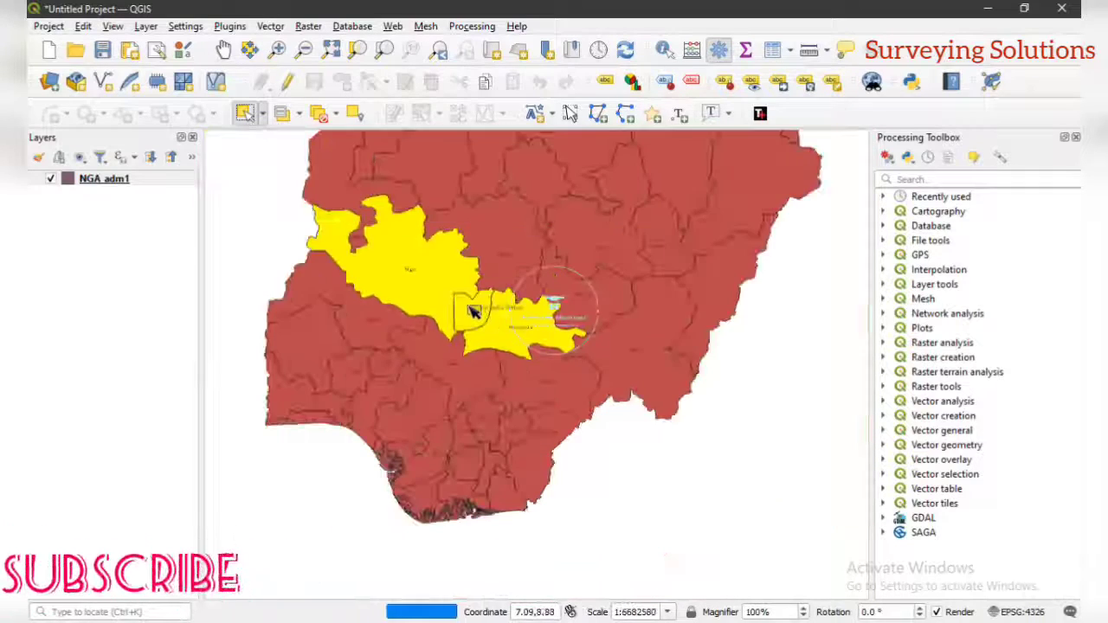
{"action": "scroll", "coordinate": [442, 281], "scroll_direction": "up", "scroll_amount": 2}
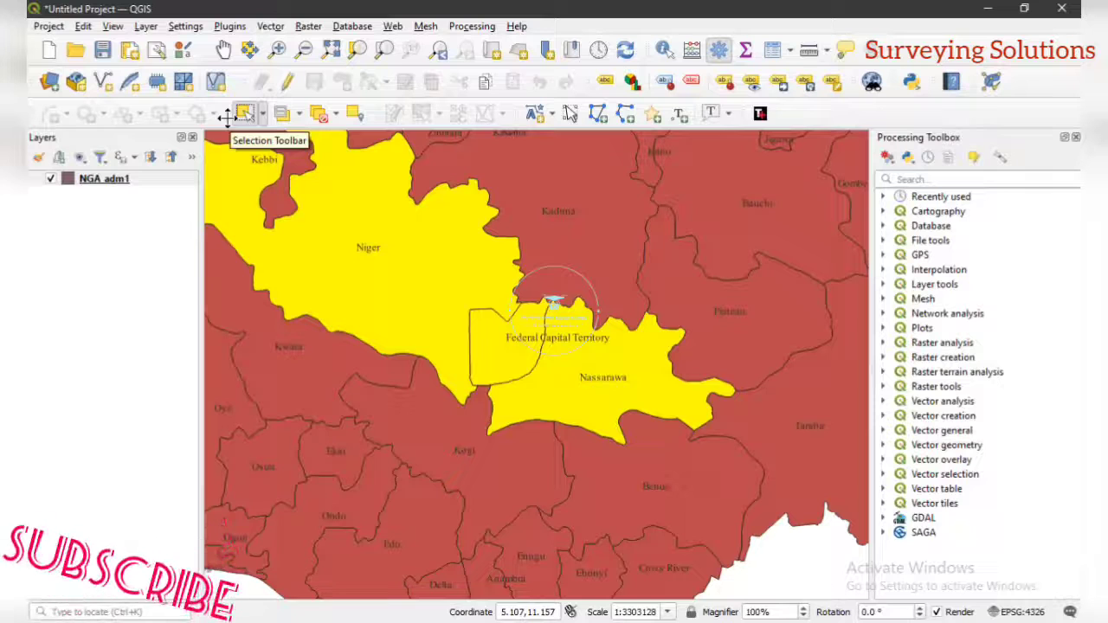
Step: Clear the selection and select only the Federal Capital Territory polygon on NGA_adm1
{"action": "left_click", "coordinate": [321, 116]}
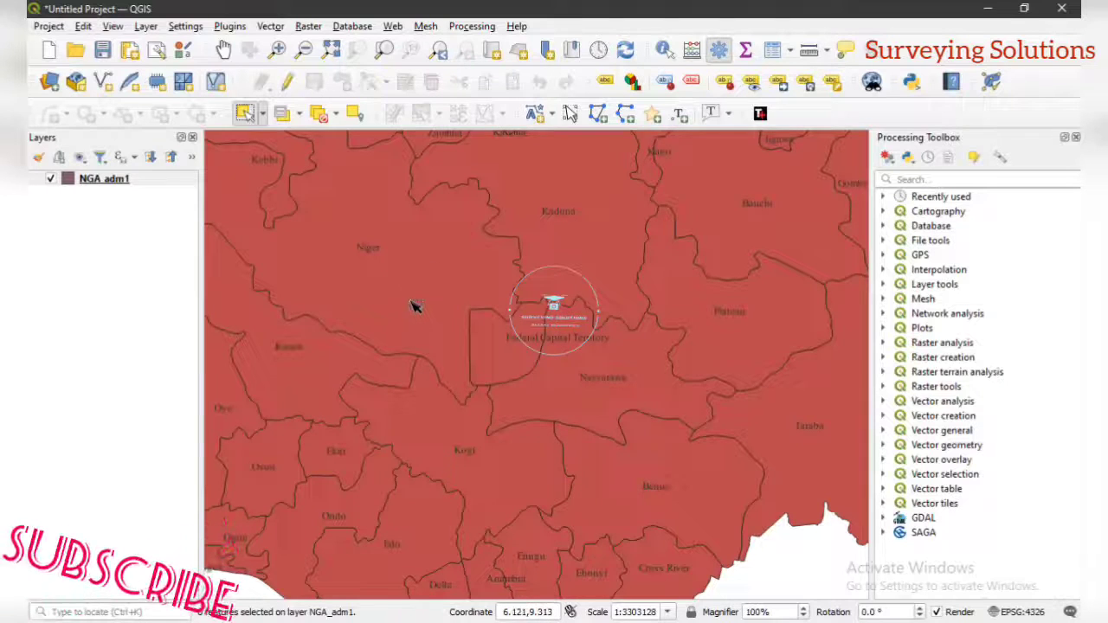
{"action": "scroll", "coordinate": [534, 362], "scroll_direction": "up", "scroll_amount": 1}
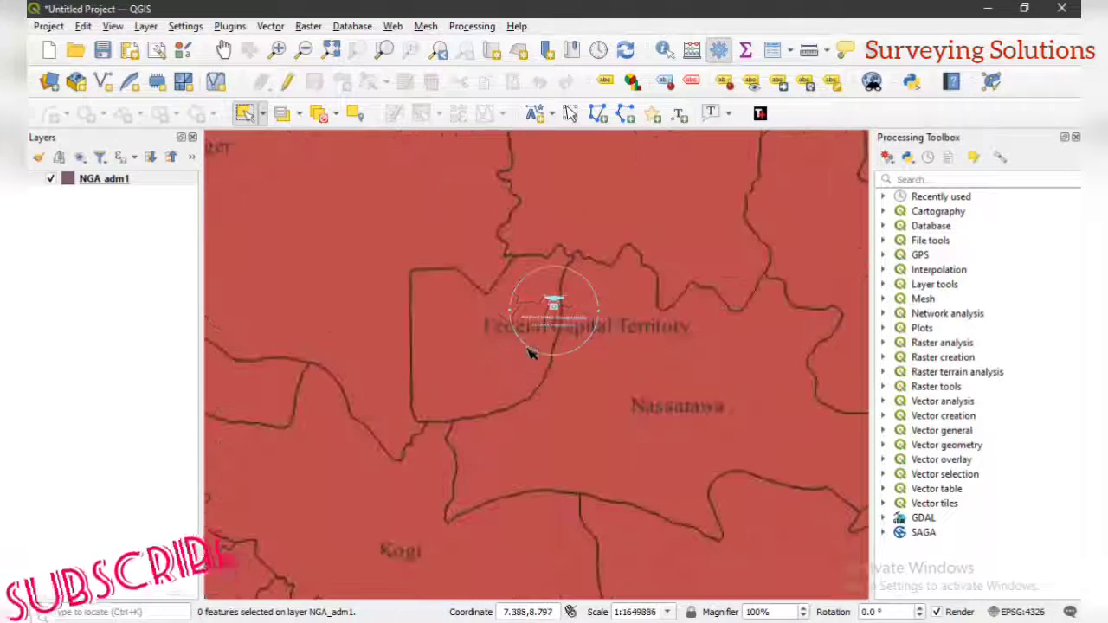
{"action": "left_click", "coordinate": [463, 350]}
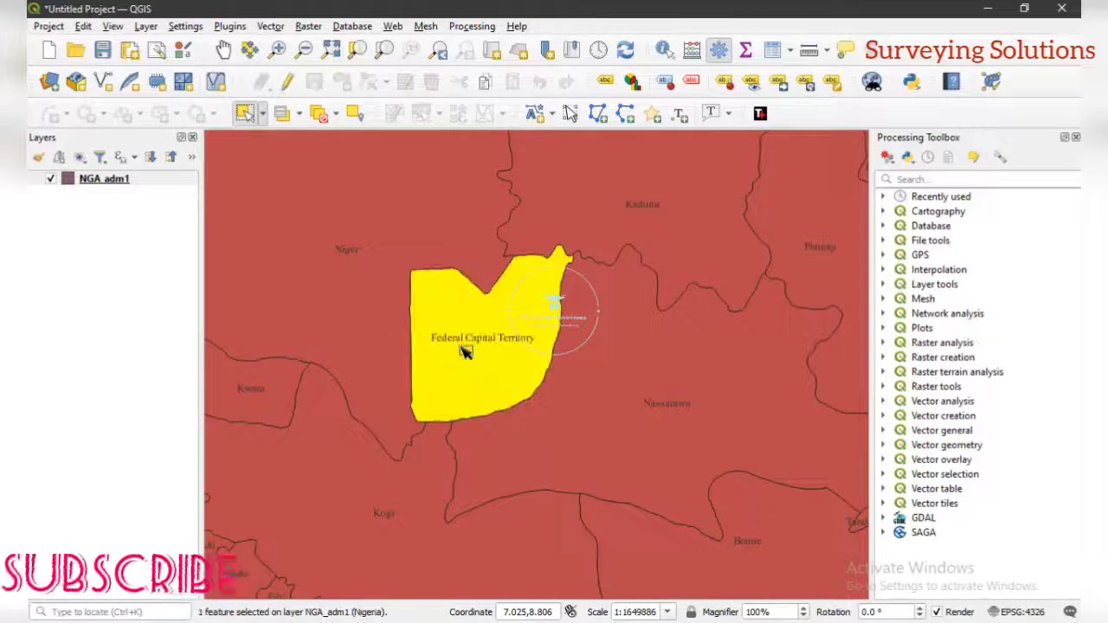
{"action": "left_click", "coordinate": [263, 115]}
{"action": "left_click", "coordinate": [264, 115]}
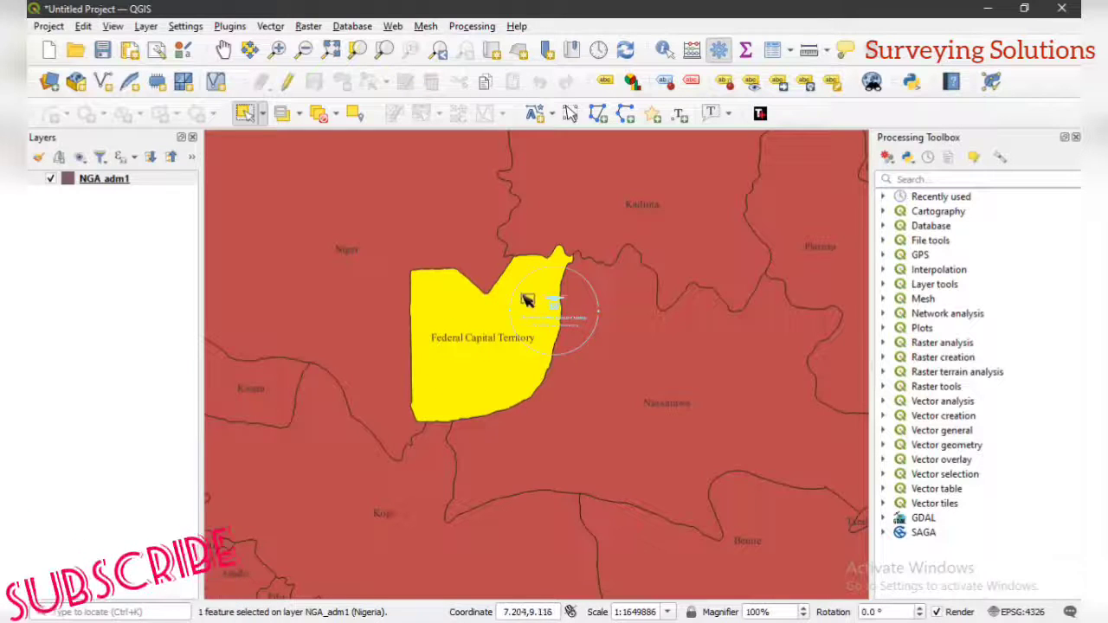
{"action": "left_click", "coordinate": [160, 186]}
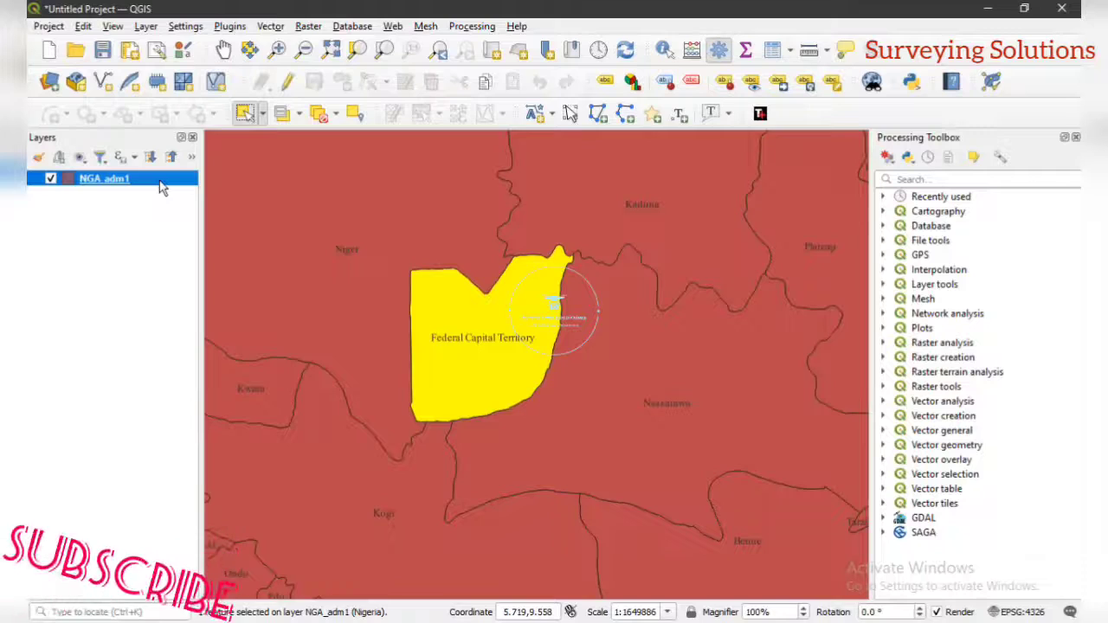
Step: Choose Export > Save Selected Features As for the NGA_adm1 layer
{"action": "right_click", "coordinate": [160, 186]}
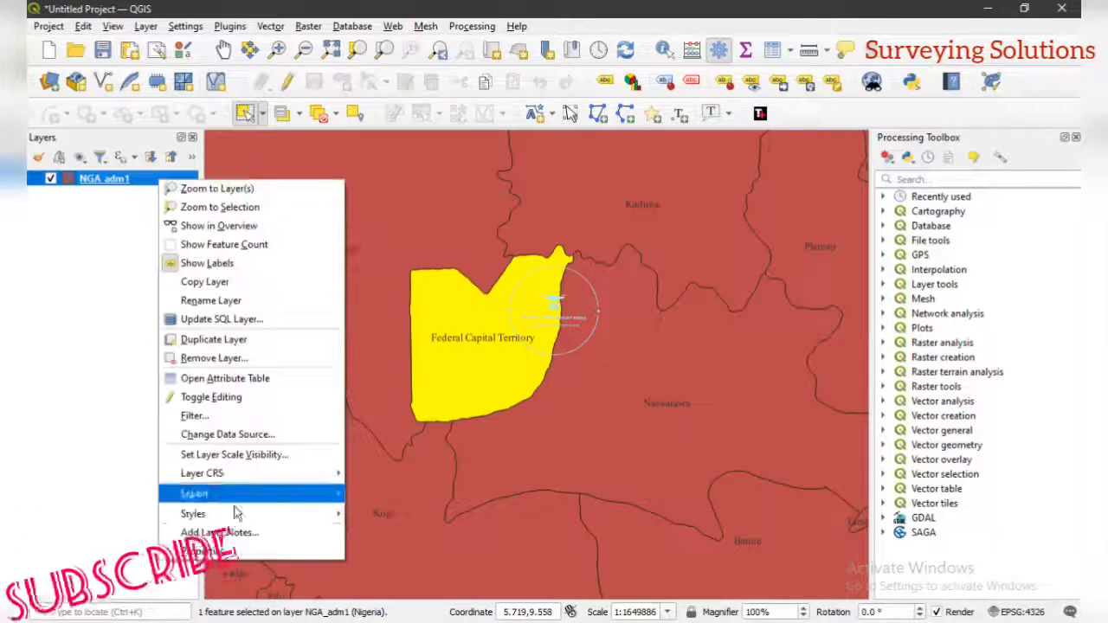
{"action": "mouse_move", "coordinate": [261, 494]}
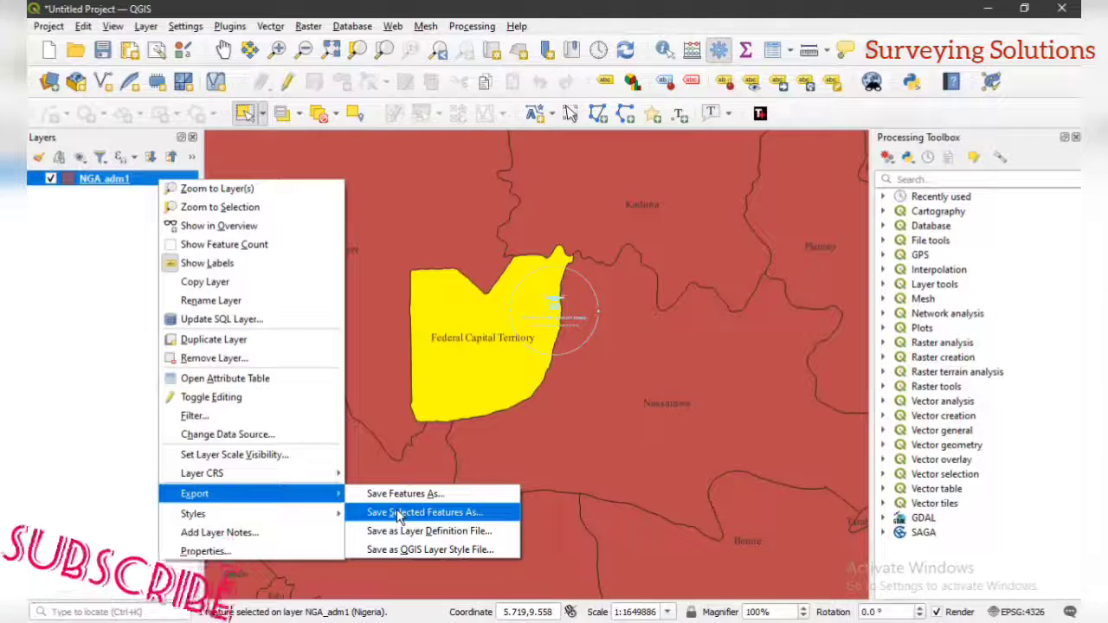
{"action": "left_click", "coordinate": [399, 512]}
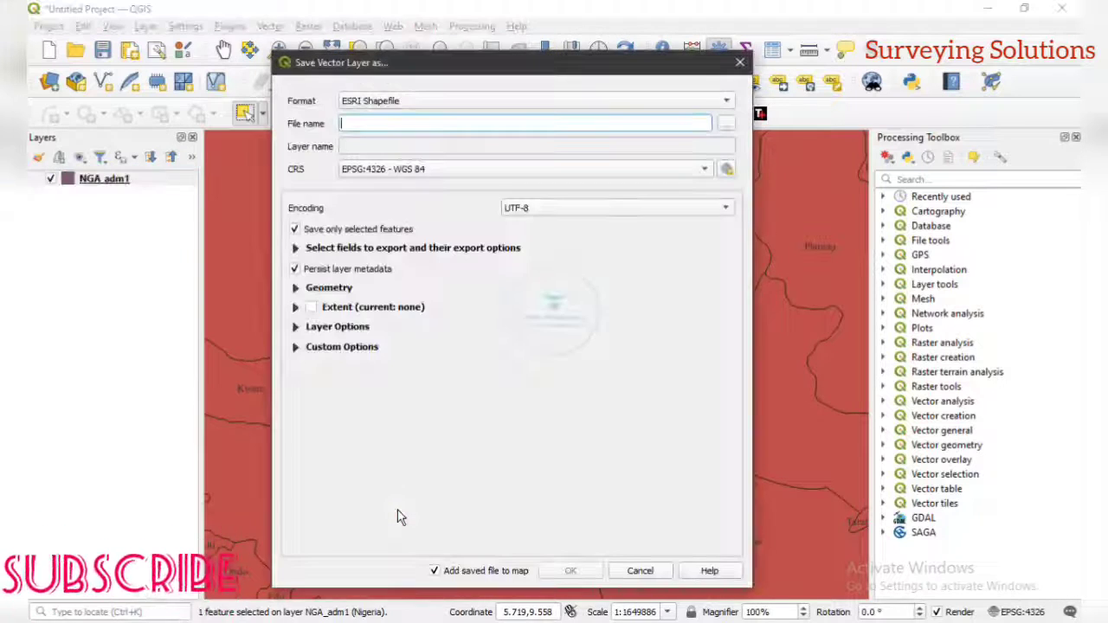
Step: Set the export output format to GeoPackage
{"action": "left_click", "coordinate": [695, 101]}
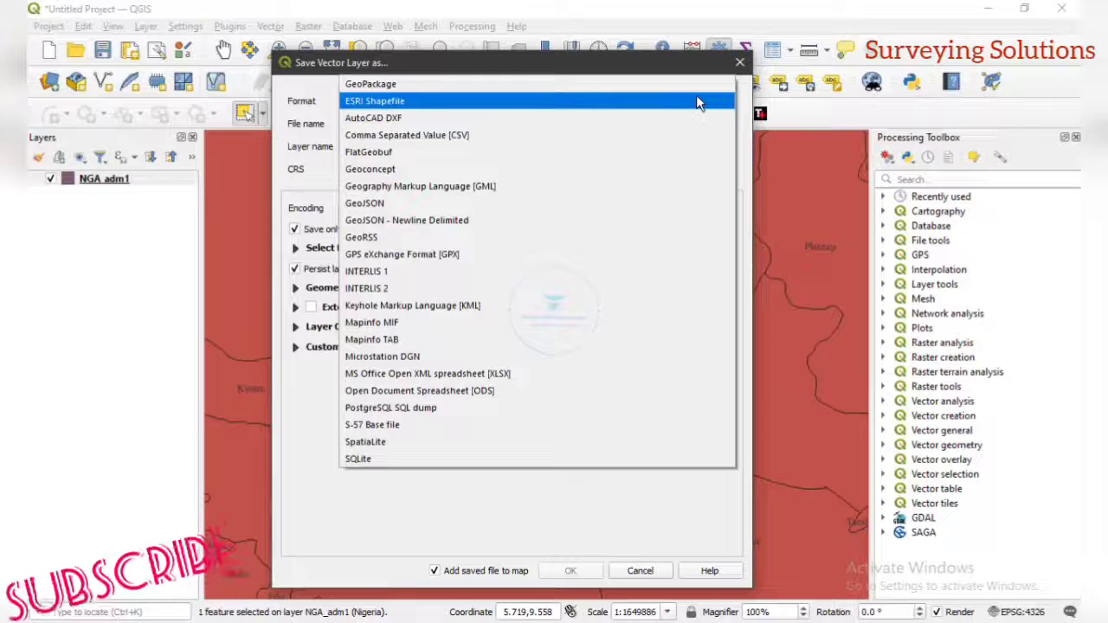
{"action": "left_click", "coordinate": [697, 101]}
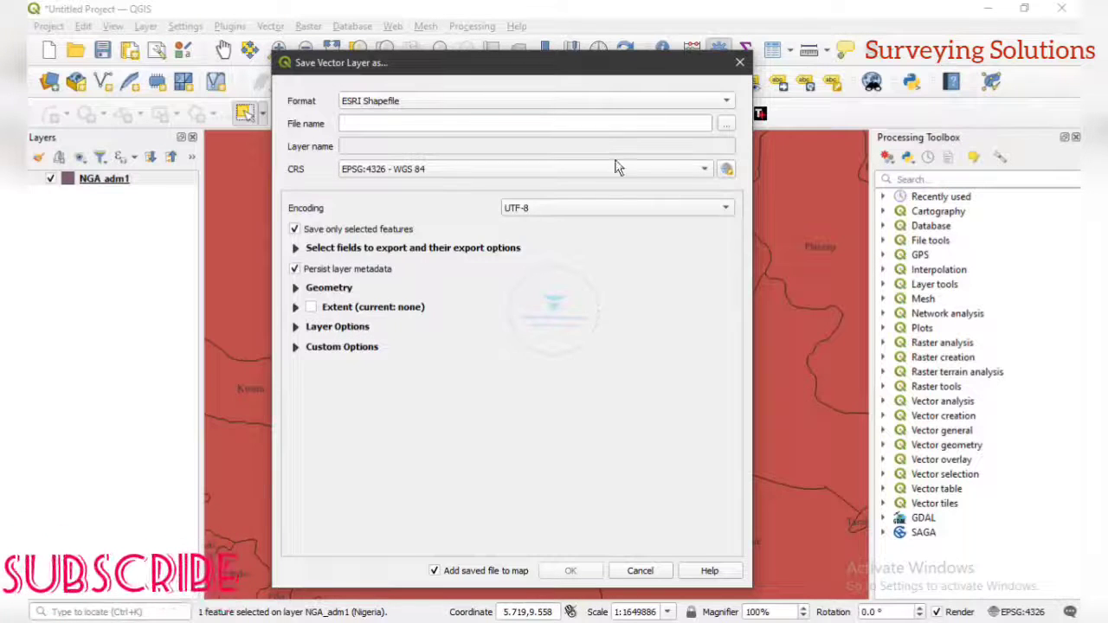
{"action": "left_click", "coordinate": [712, 101]}
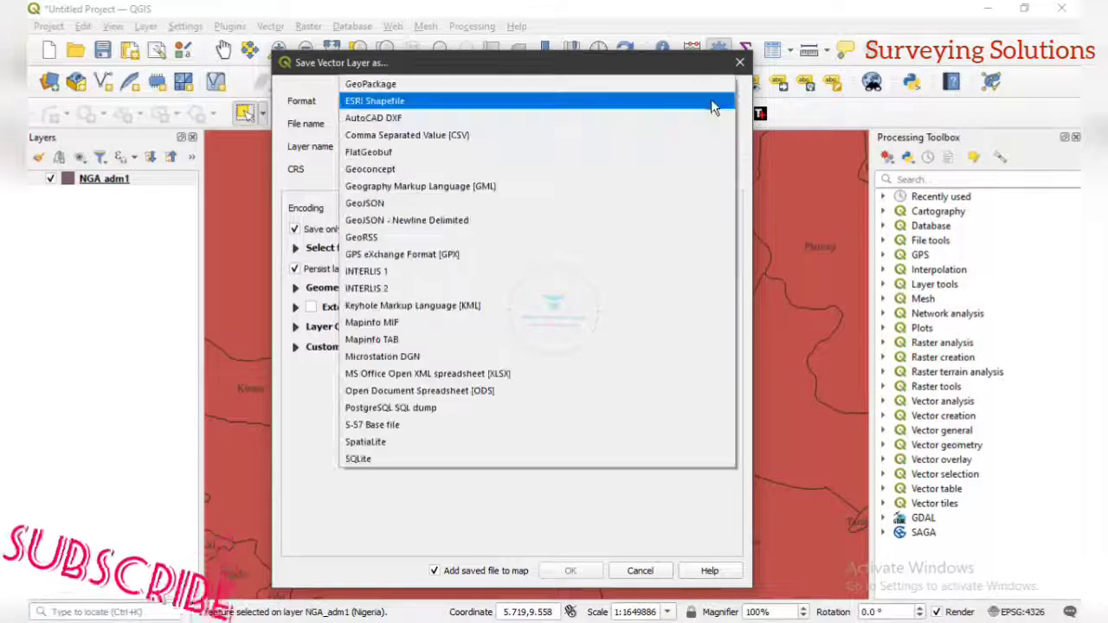
{"action": "left_click", "coordinate": [603, 85]}
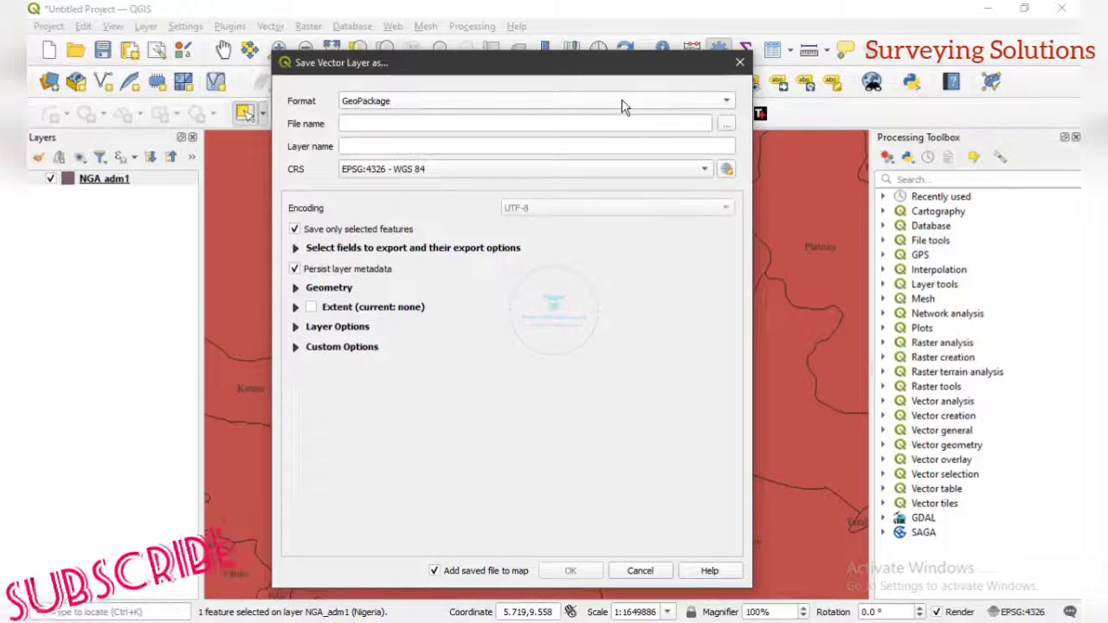
Step: Save only the selected feature as TESTT in the EXTRACT FROM SHP folder
{"action": "left_click", "coordinate": [725, 125]}
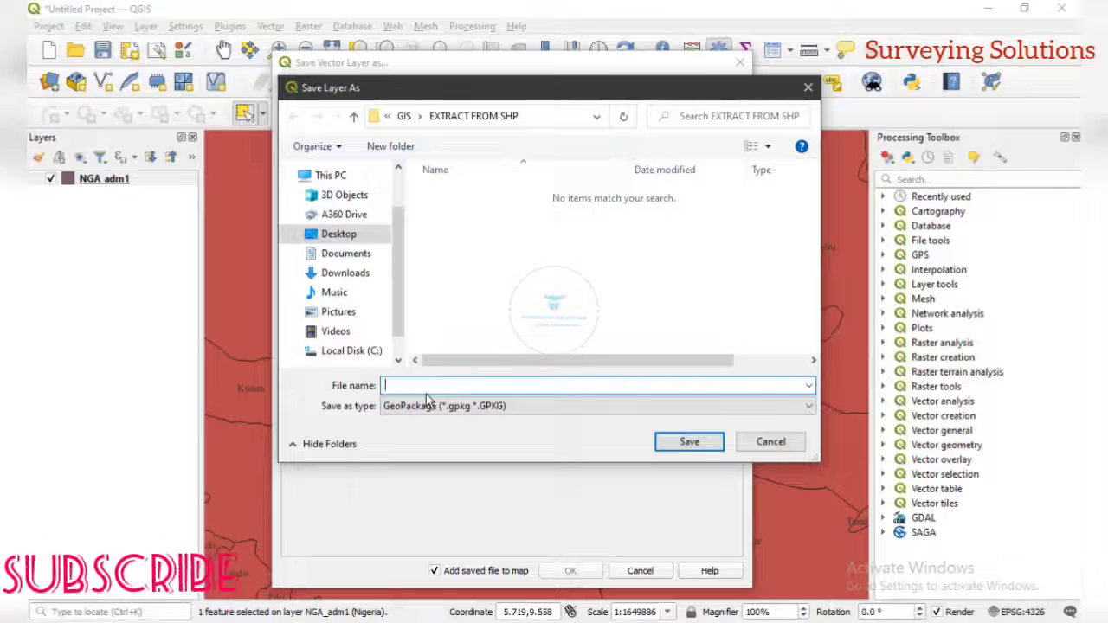
{"action": "type", "text": "TESTT"}
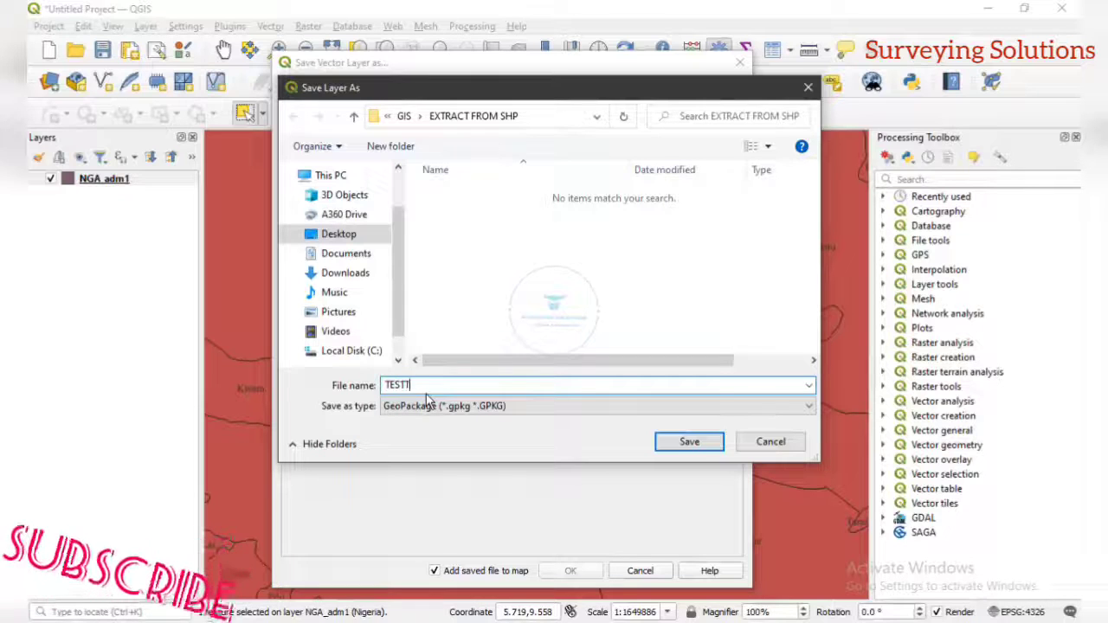
{"action": "left_click", "coordinate": [680, 448]}
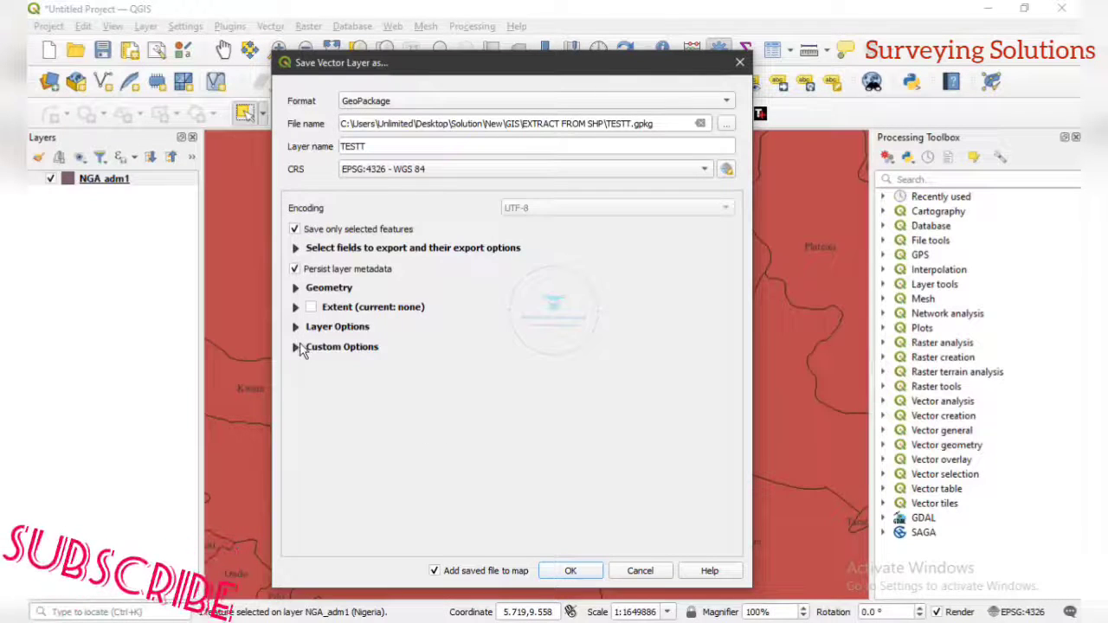
{"action": "left_click", "coordinate": [296, 348]}
{"action": "left_click", "coordinate": [295, 348]}
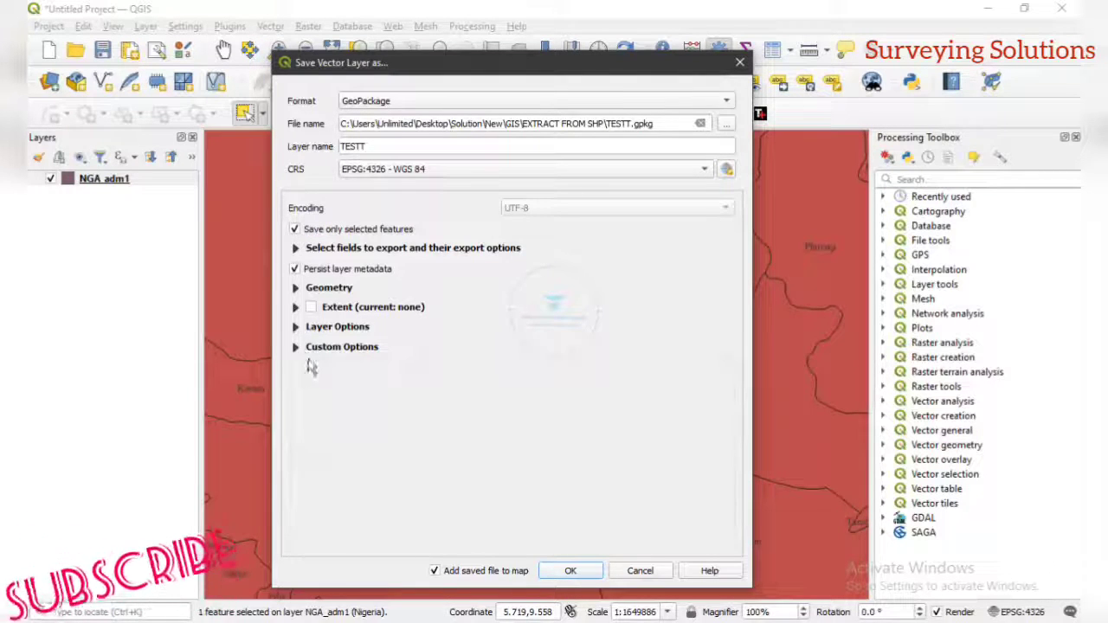
{"action": "left_click", "coordinate": [573, 570]}
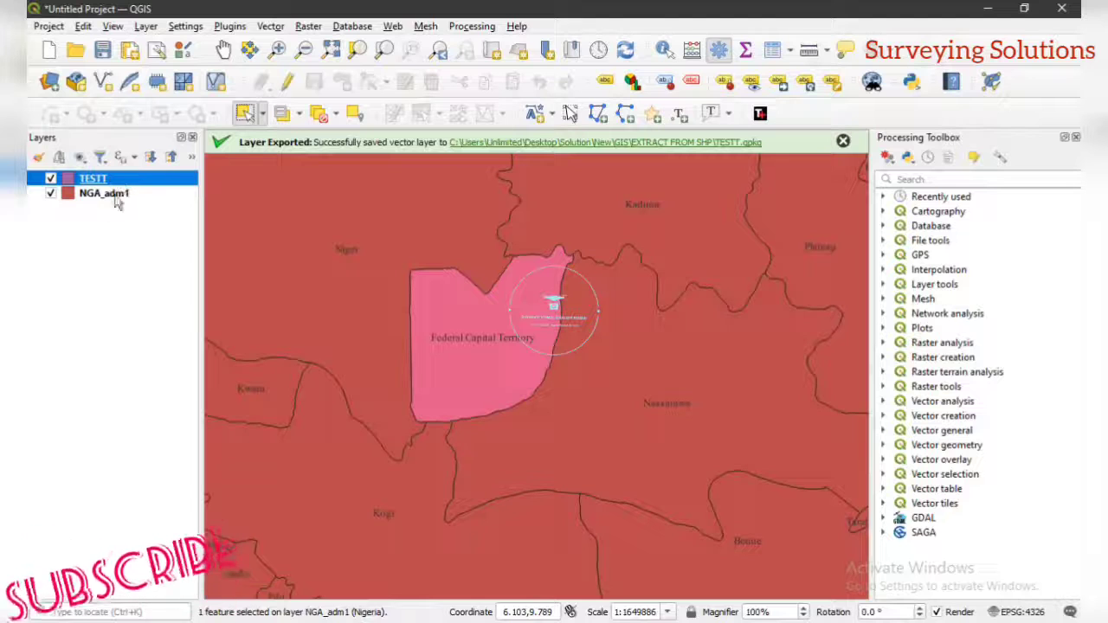
Step: Hide NGA_adm1 and zoom the map to the TESTT Federal Capital Territory polygon
{"action": "left_click", "coordinate": [50, 193]}
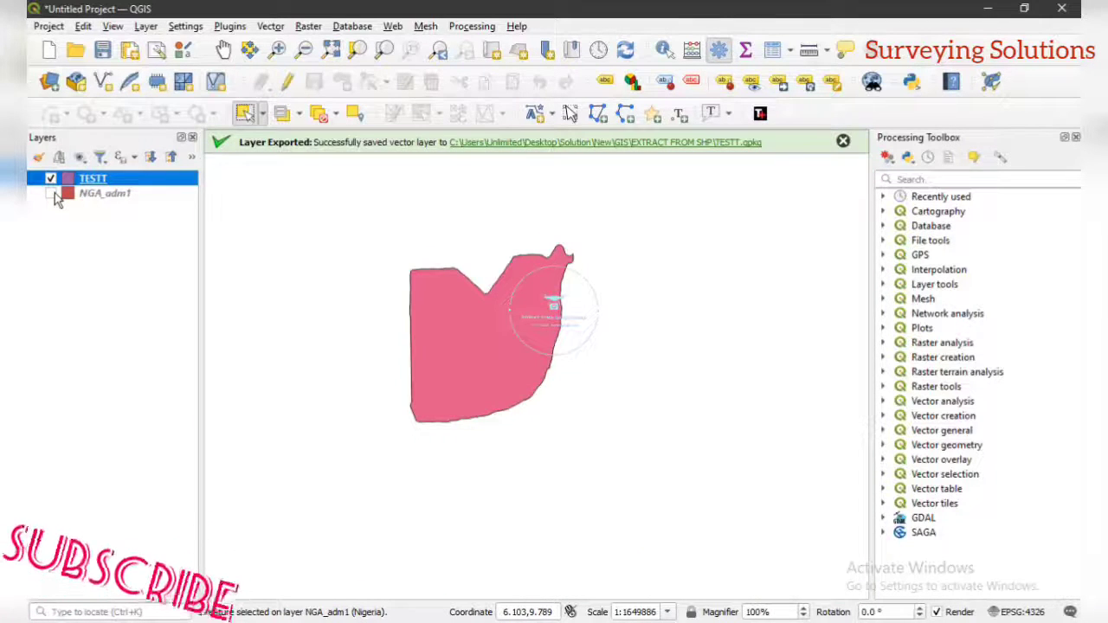
{"action": "right_click", "coordinate": [142, 180]}
{"action": "left_click", "coordinate": [216, 183]}
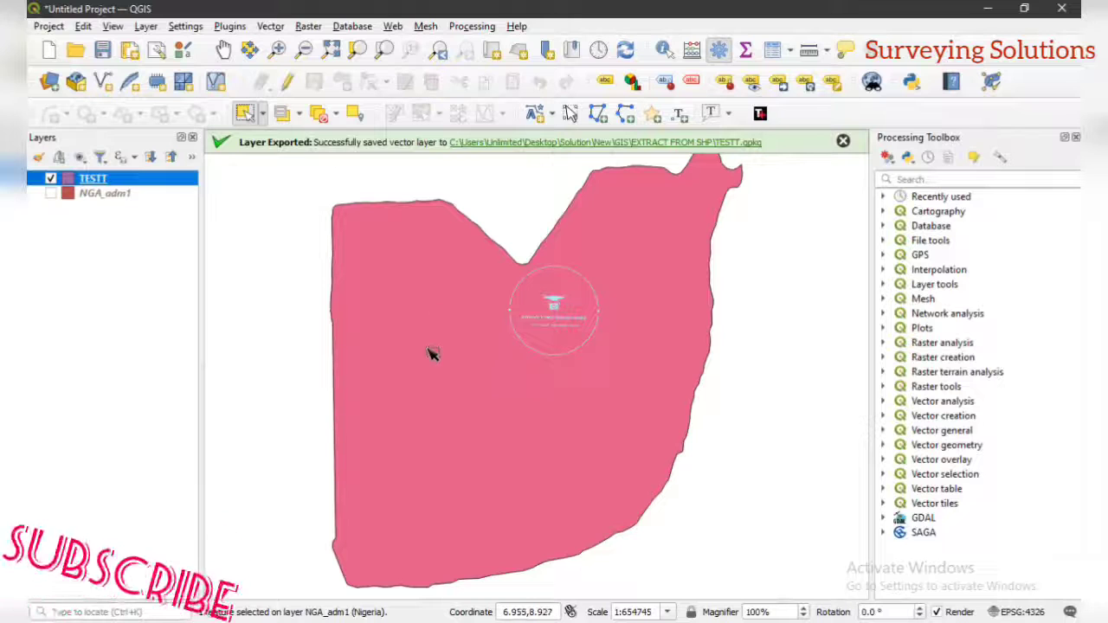
{"action": "left_click", "coordinate": [222, 49]}
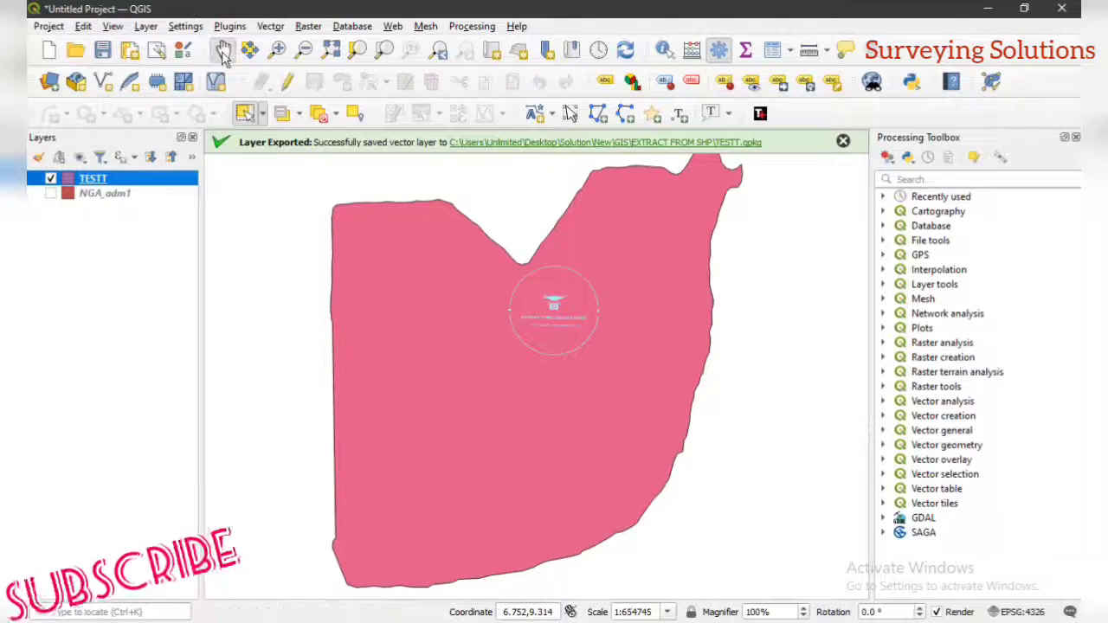
{"action": "scroll", "coordinate": [530, 357], "scroll_direction": "down", "scroll_amount": 1}
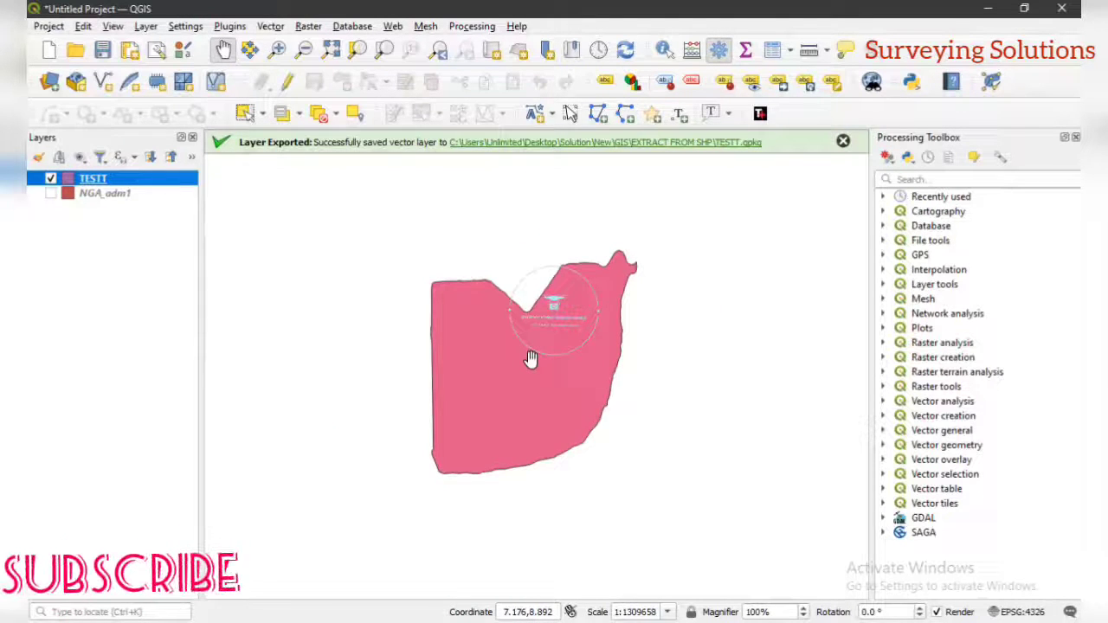
{"action": "scroll", "coordinate": [530, 357], "scroll_direction": "up", "scroll_amount": 1}
{"action": "scroll", "coordinate": [530, 357], "scroll_direction": "down", "scroll_amount": 1}
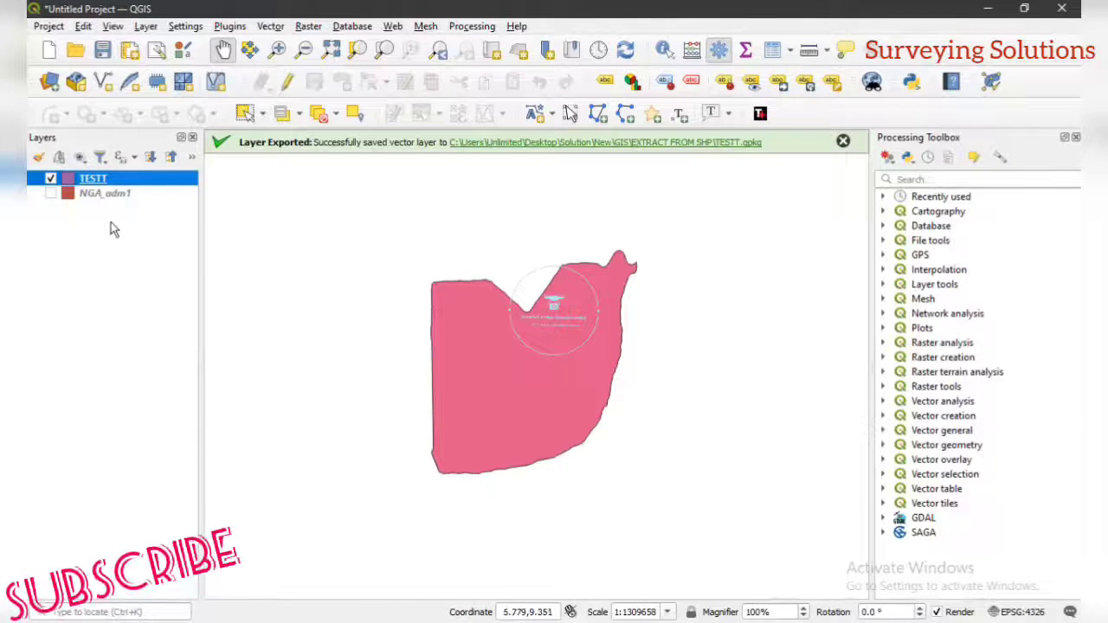
Step: Save the TESTT features as the ESRI Shapefile TESTTTT.shp, added to the map
{"action": "right_click", "coordinate": [156, 184]}
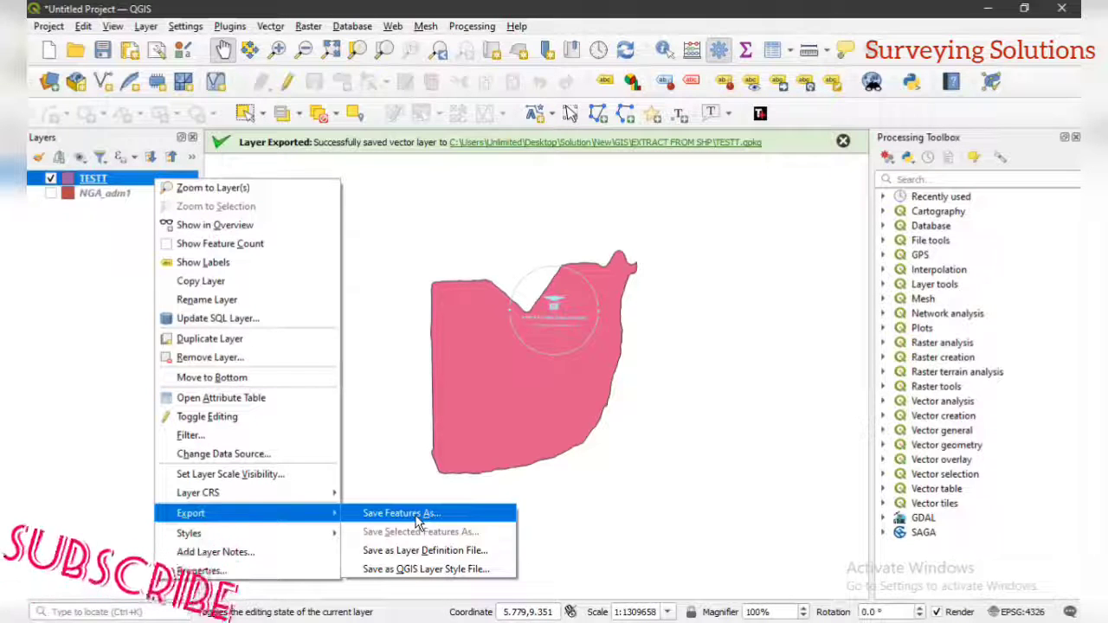
{"action": "left_click", "coordinate": [416, 520]}
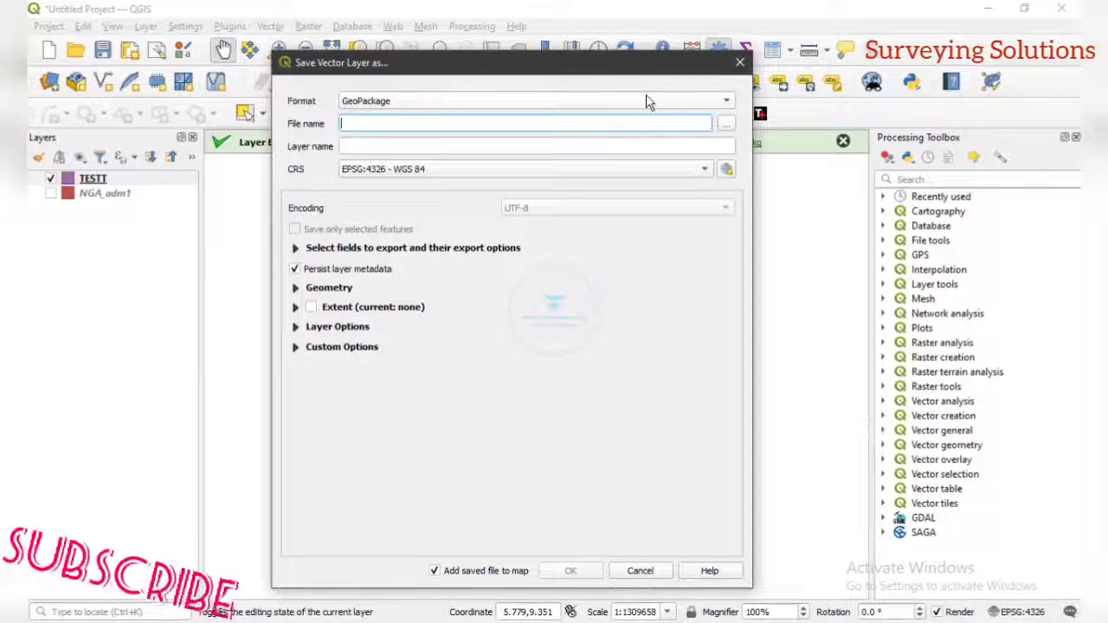
{"action": "left_click", "coordinate": [646, 101]}
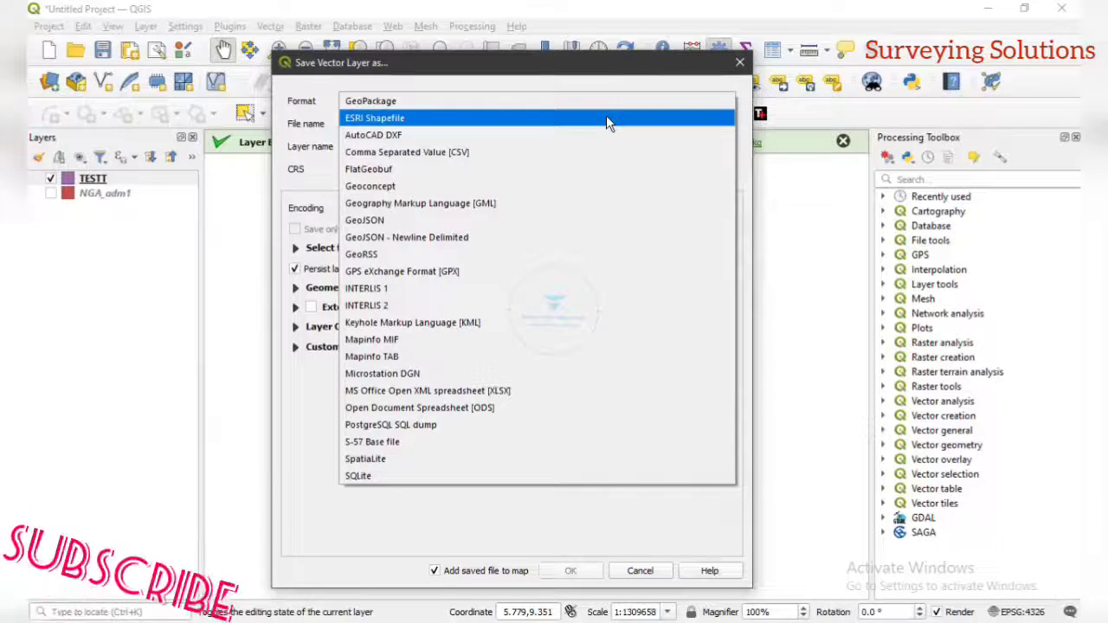
{"action": "left_click", "coordinate": [606, 118]}
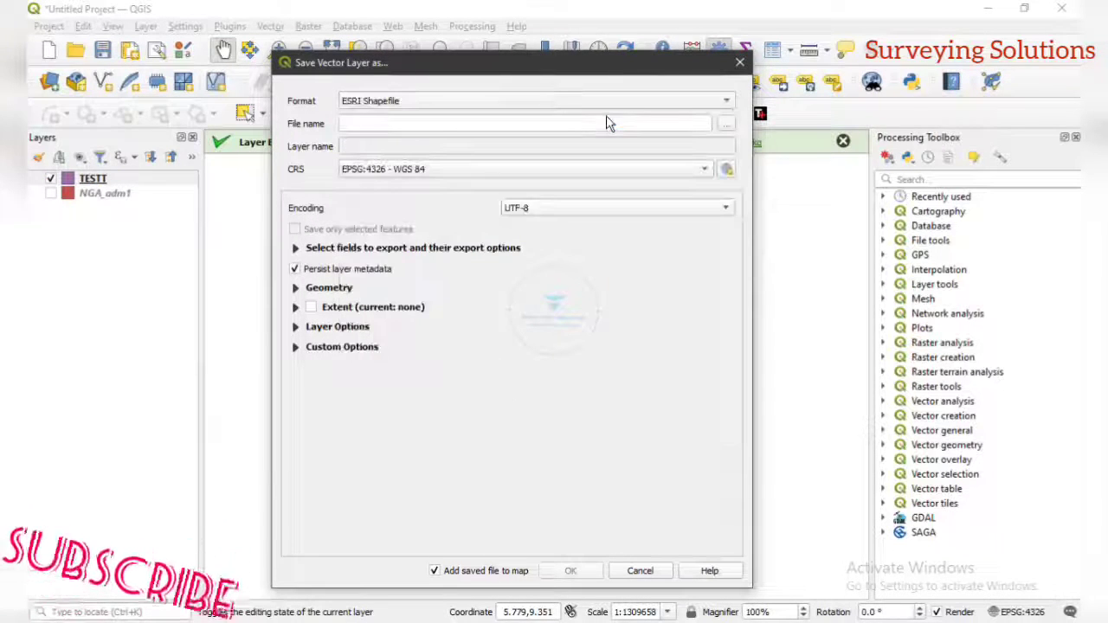
{"action": "left_click", "coordinate": [725, 126]}
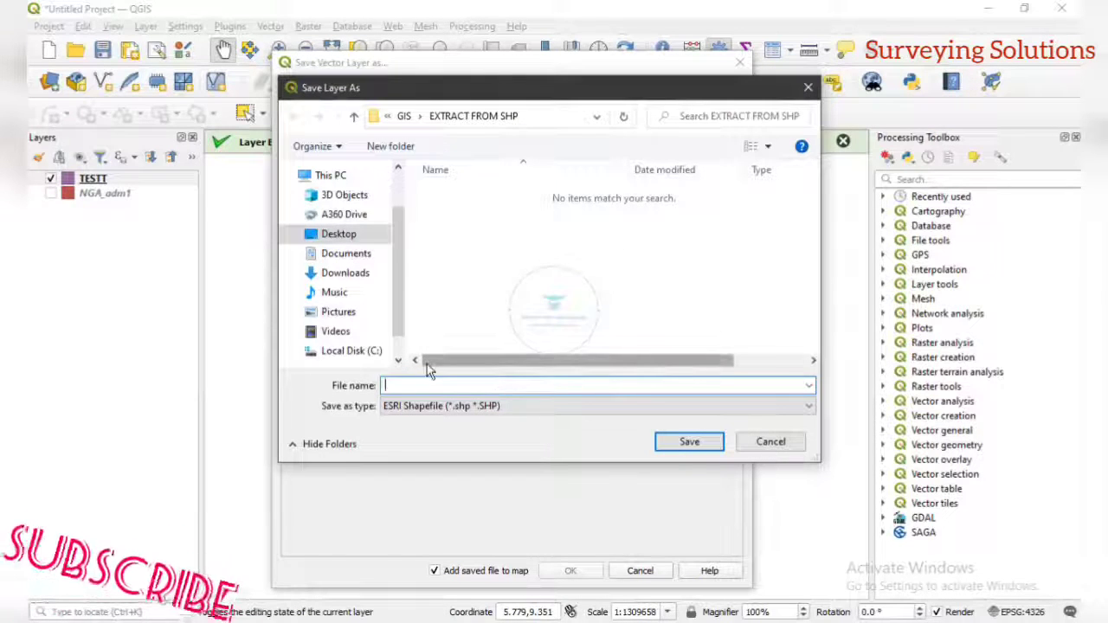
{"action": "type", "text": "TESTTTT"}
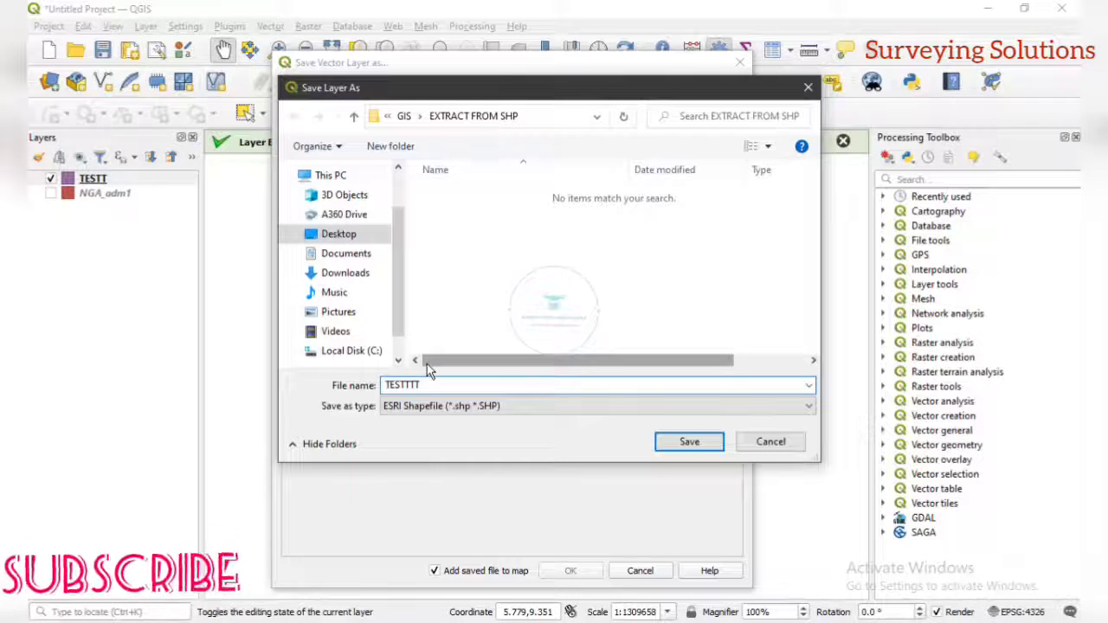
{"action": "left_click", "coordinate": [704, 446]}
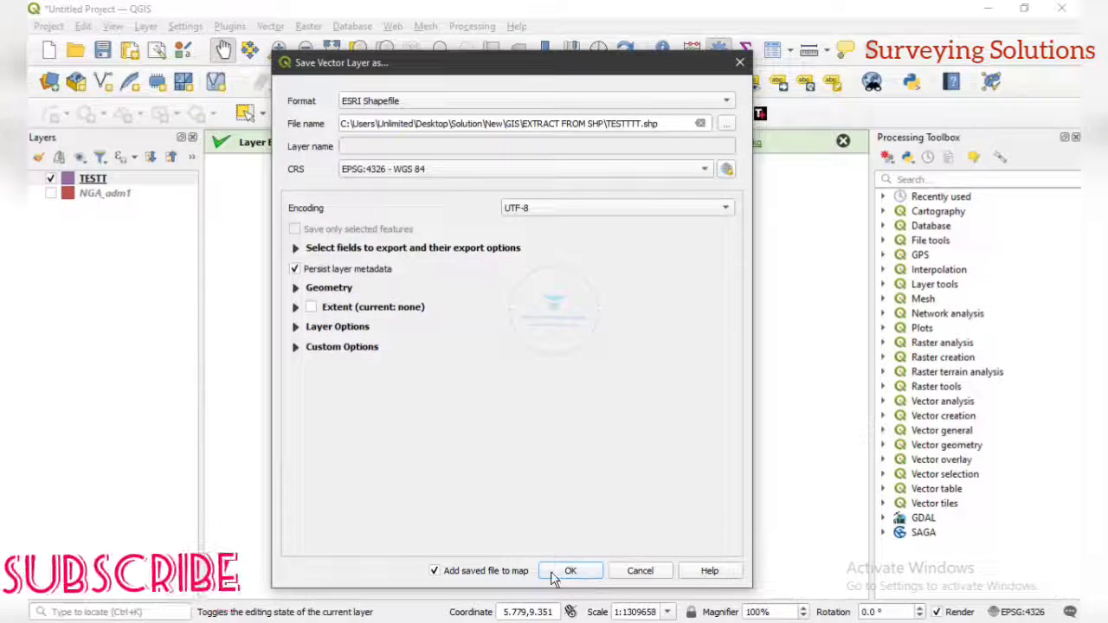
{"action": "left_click", "coordinate": [567, 570]}
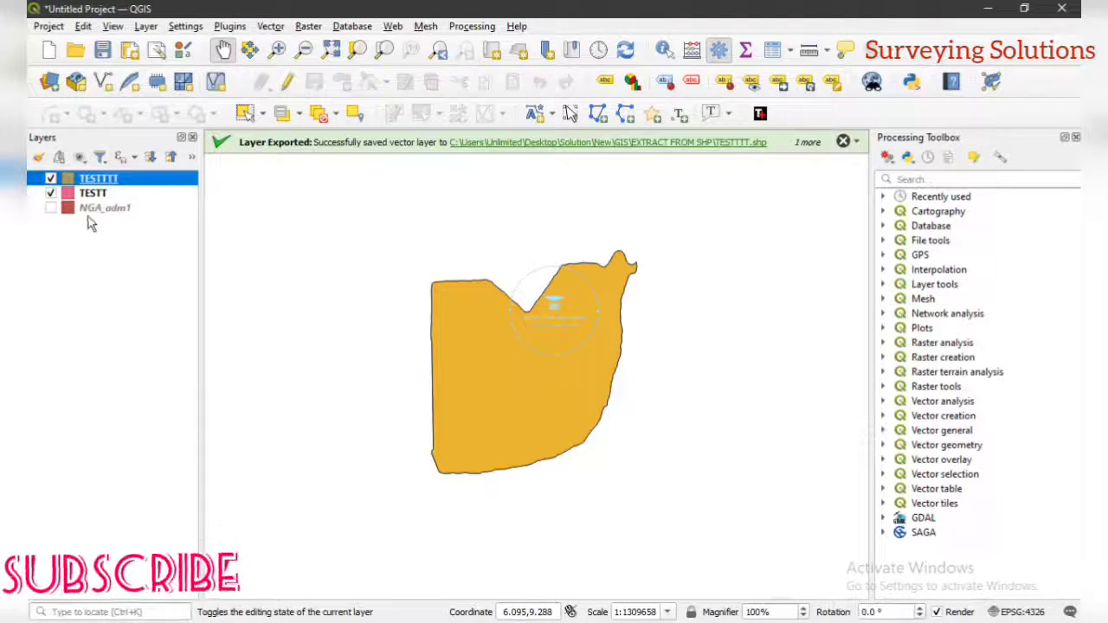
{"action": "left_click", "coordinate": [51, 207]}
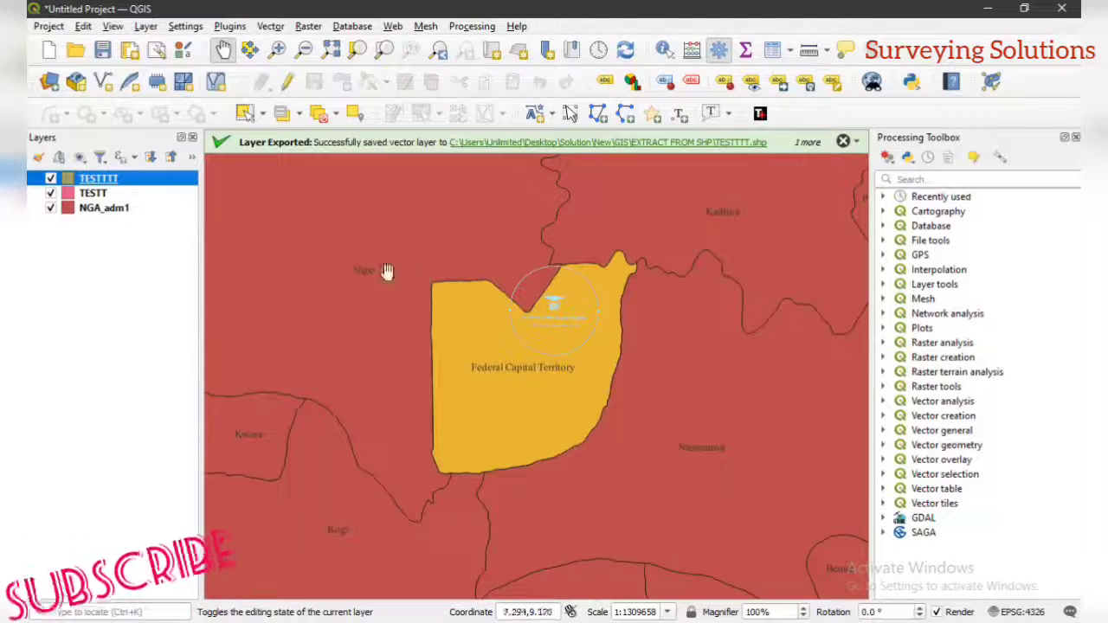
{"action": "scroll", "coordinate": [561, 300], "scroll_direction": "down", "scroll_amount": 1}
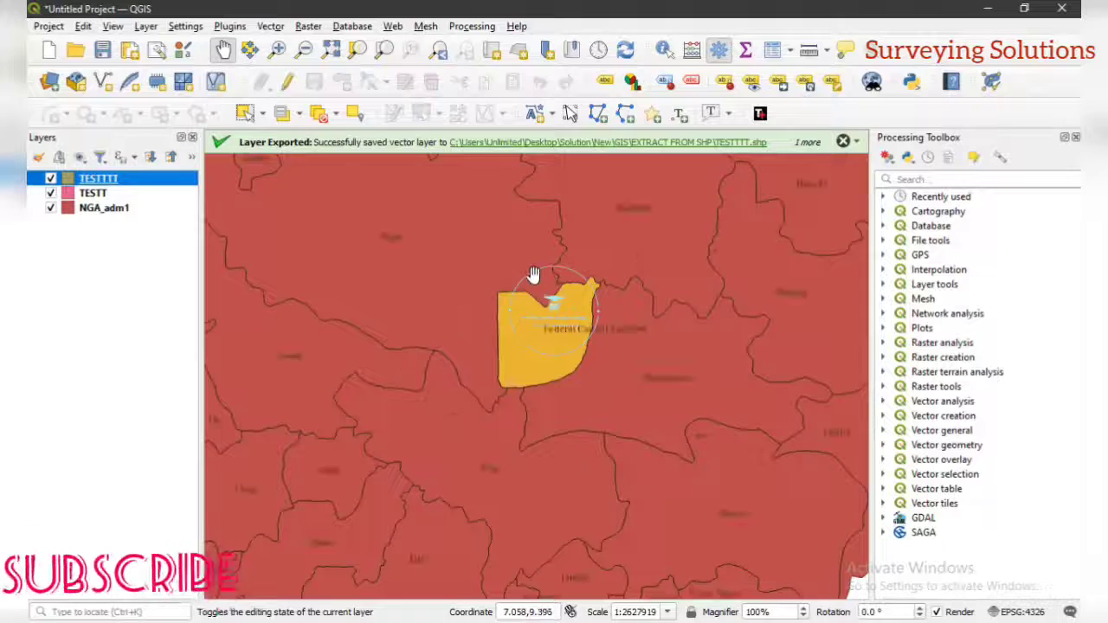
{"action": "scroll", "coordinate": [549, 285], "scroll_direction": "down", "scroll_amount": 1}
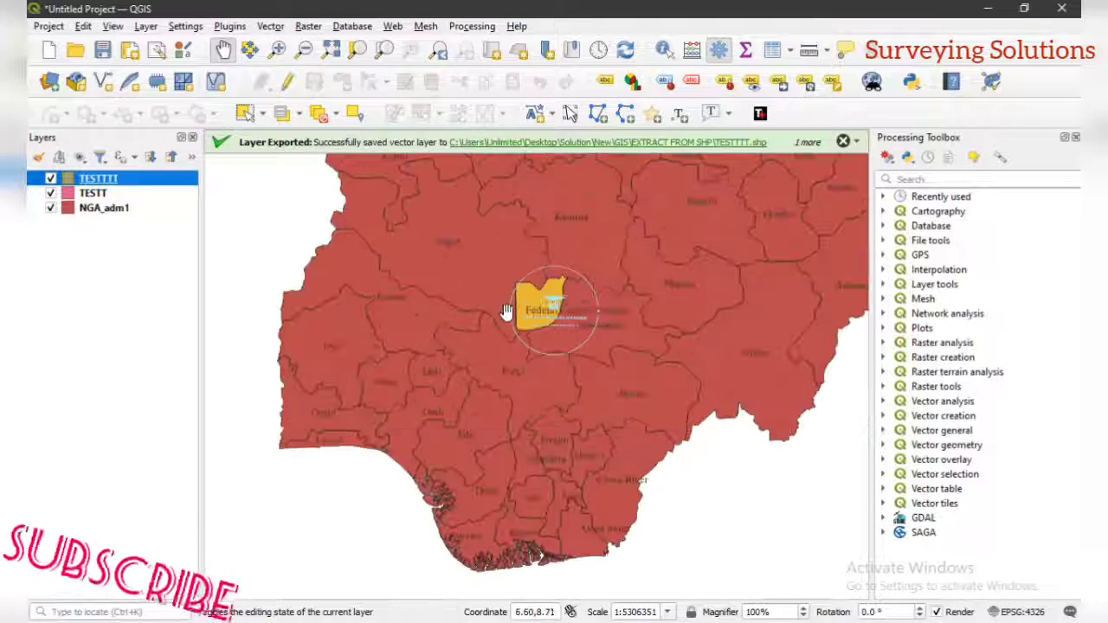
{"action": "scroll", "coordinate": [502, 307], "scroll_direction": "down", "scroll_amount": 1}
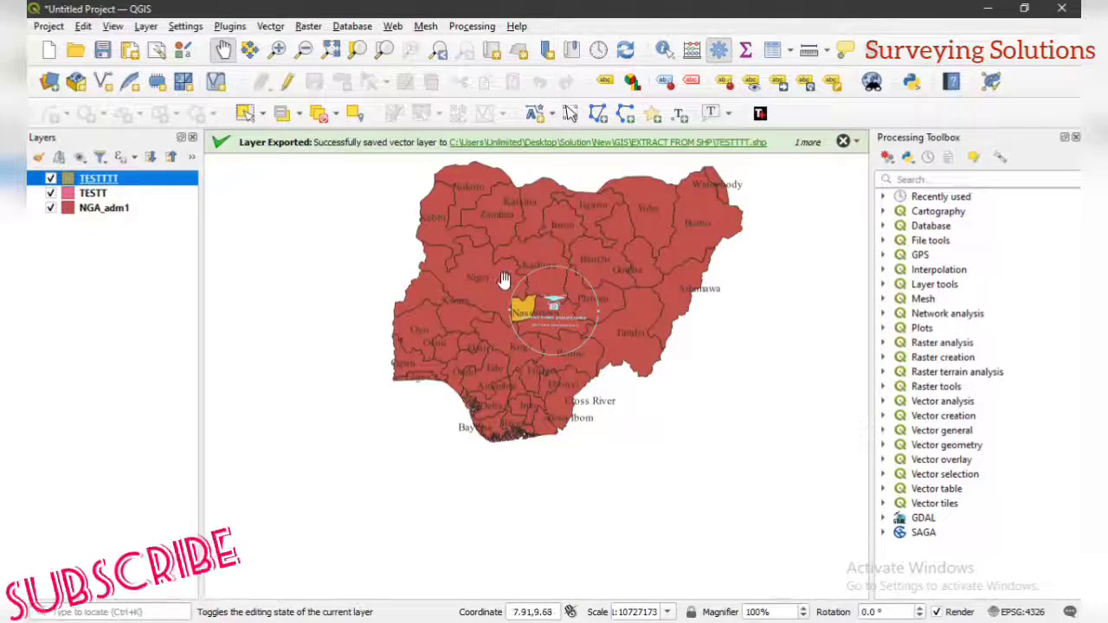
{"action": "scroll", "coordinate": [543, 280], "scroll_direction": "up", "scroll_amount": 2}
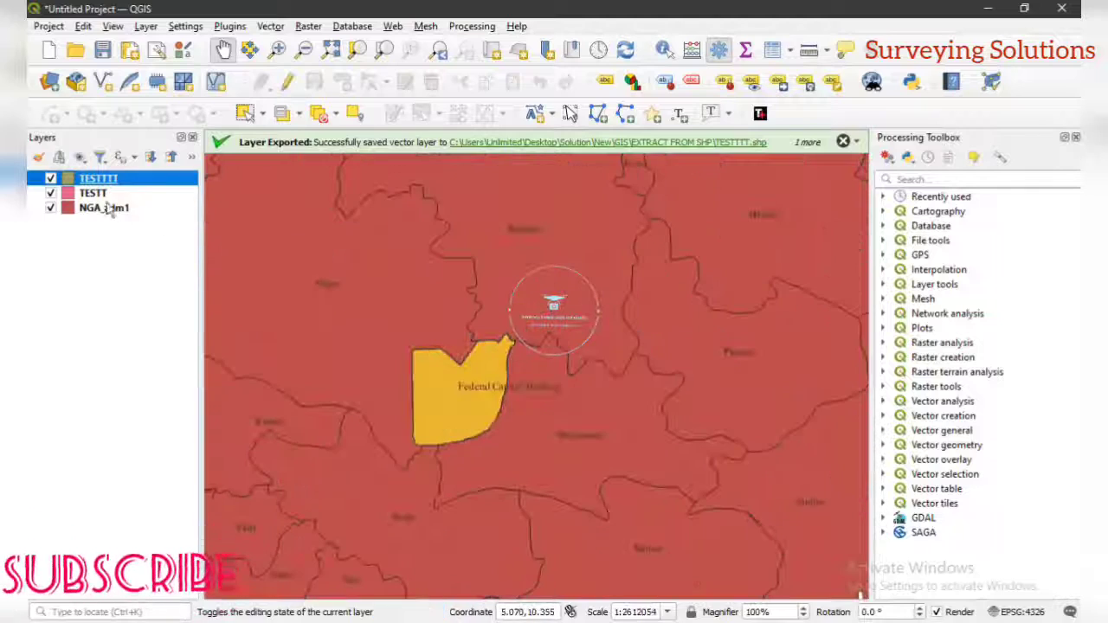
{"action": "left_click", "coordinate": [50, 209]}
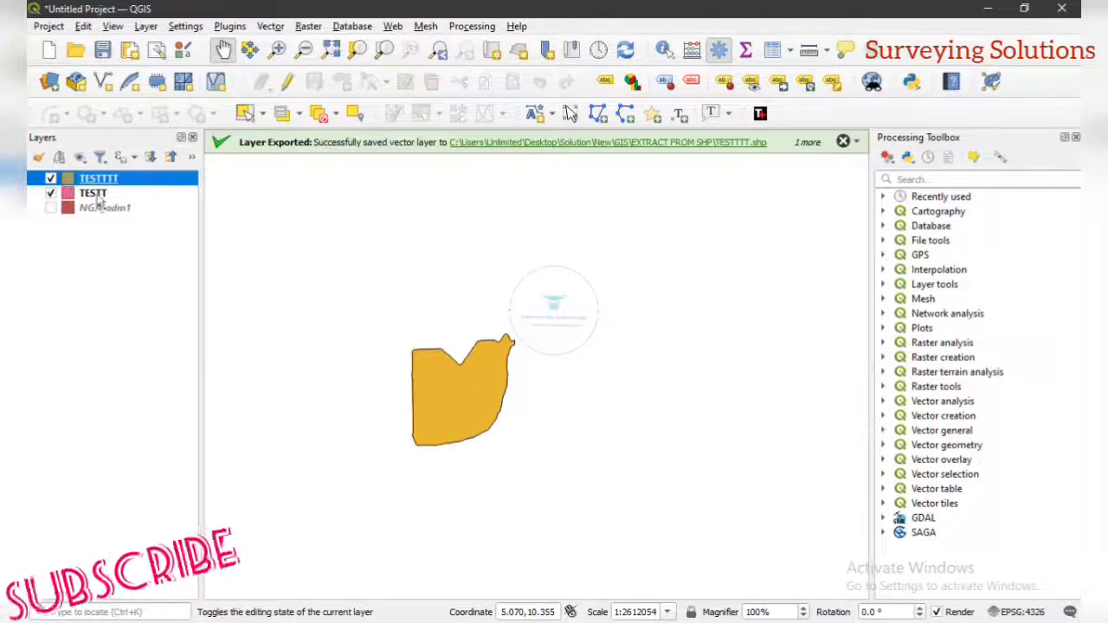
{"action": "left_click", "coordinate": [93, 194]}
{"action": "right_click", "coordinate": [90, 192]}
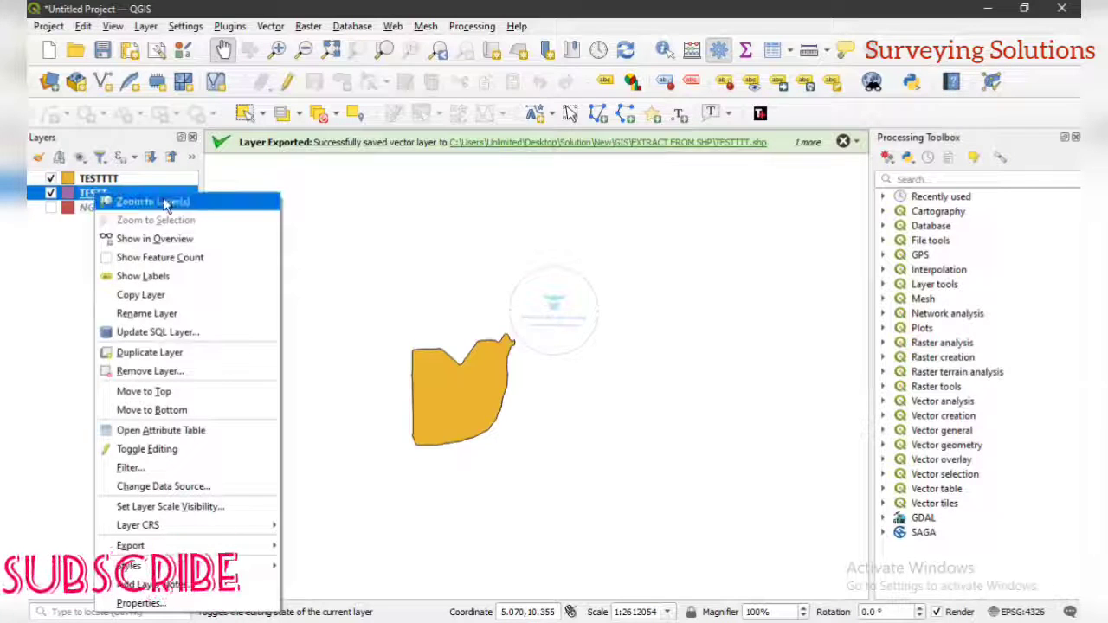